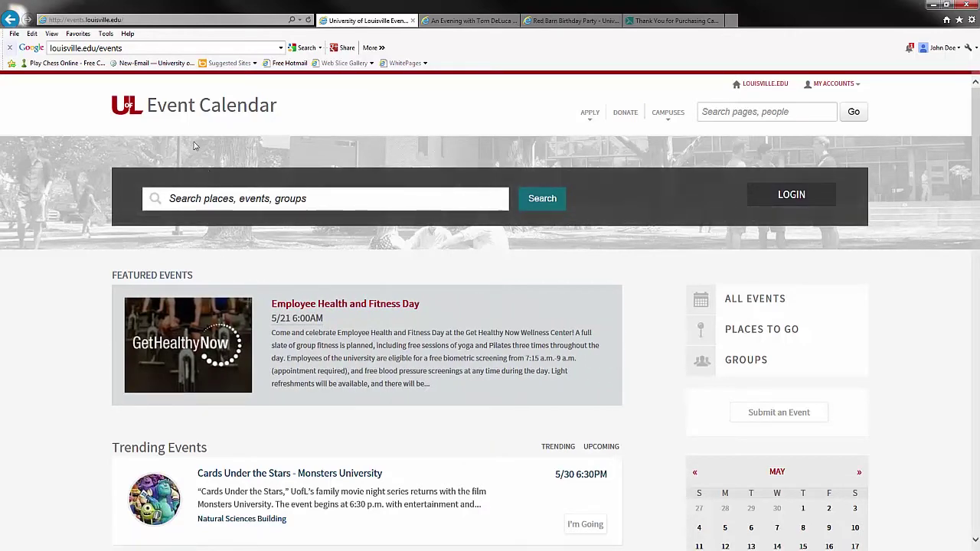
Start typing a site address, dismiss the suggestions and scroll down the calendar page
click(116, 48)
text(lo)
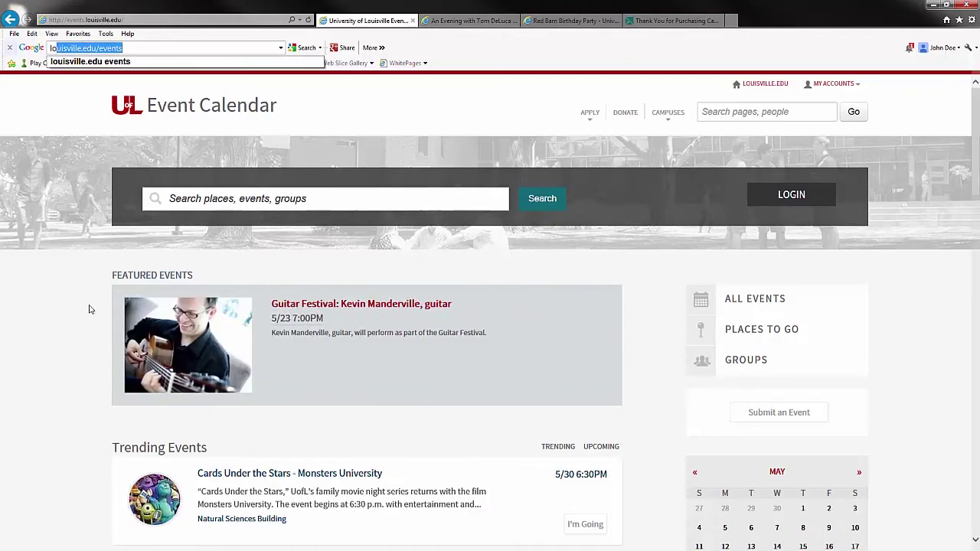
click(40, 366)
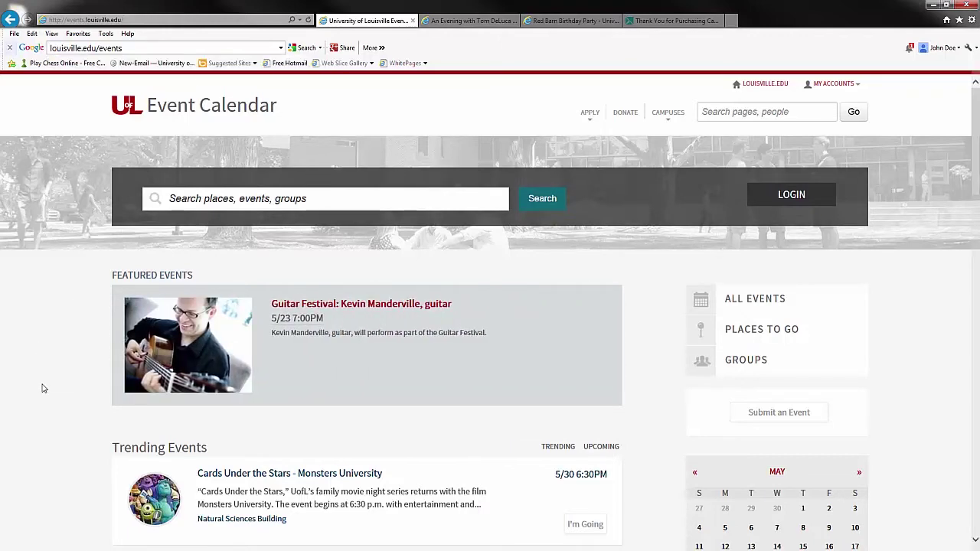
scroll(42, 388, down, 1)
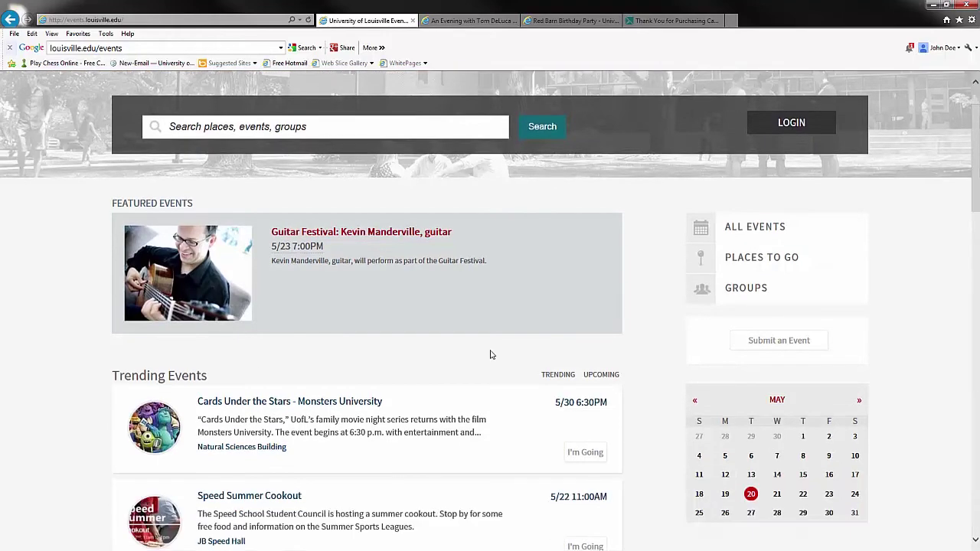
Choose Submit an Event and log in with the account username and password
click(789, 346)
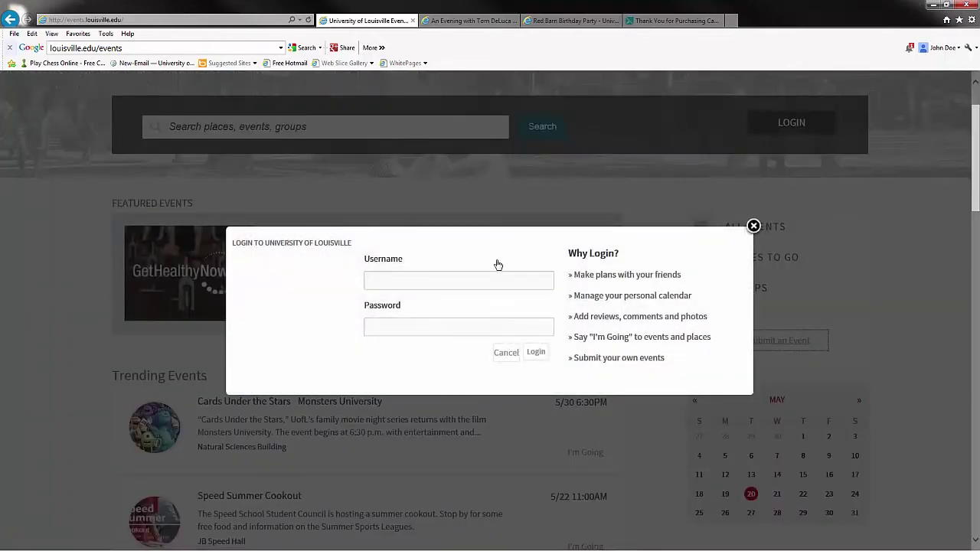
click(449, 281)
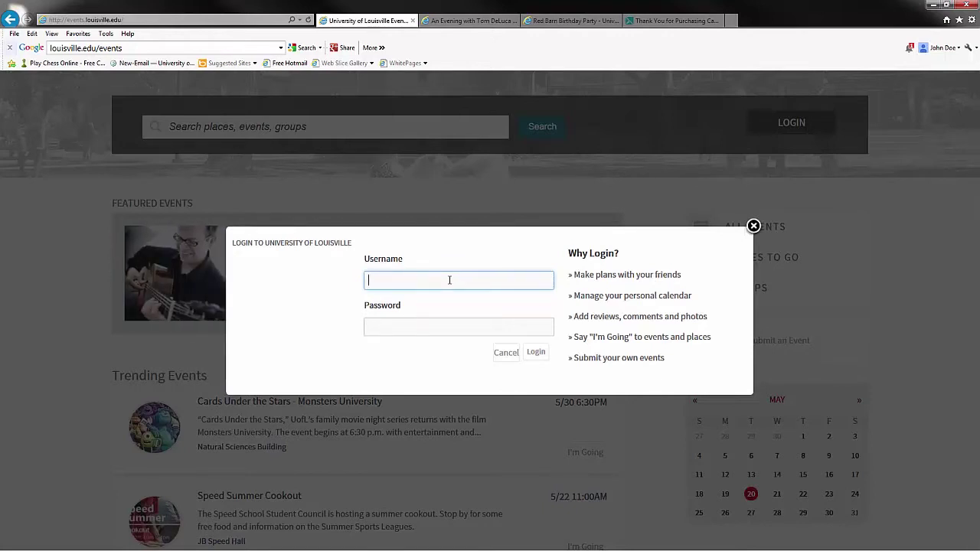
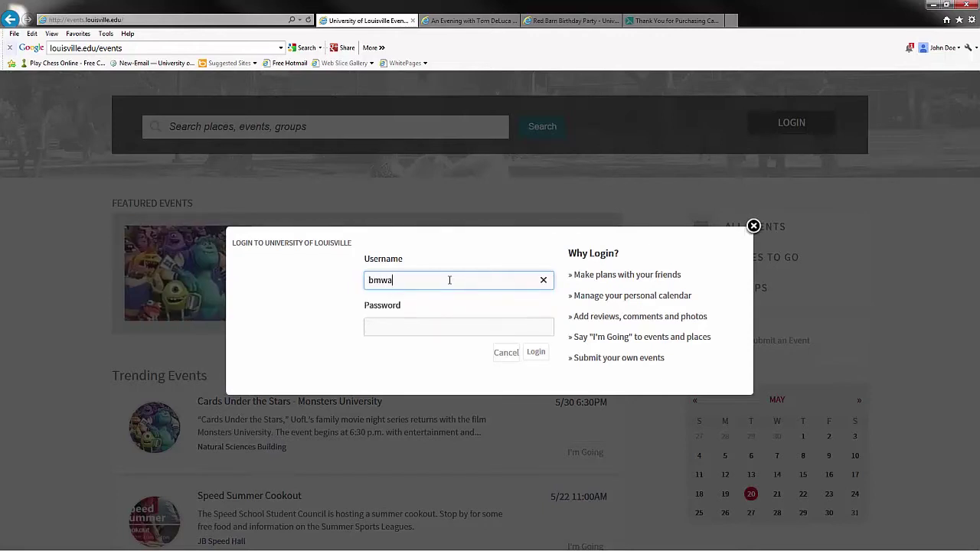
key(Tab)
text(xxxxxxxx)
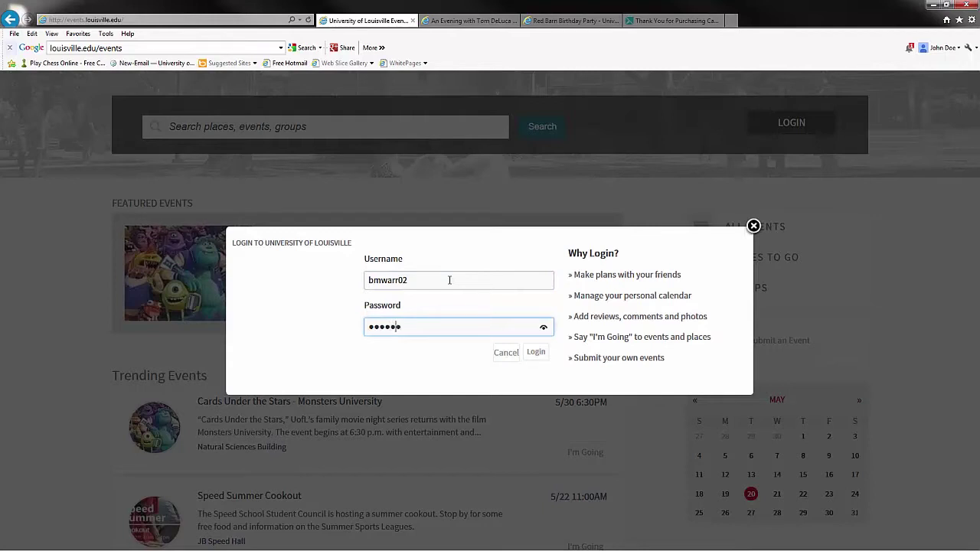
text(x)
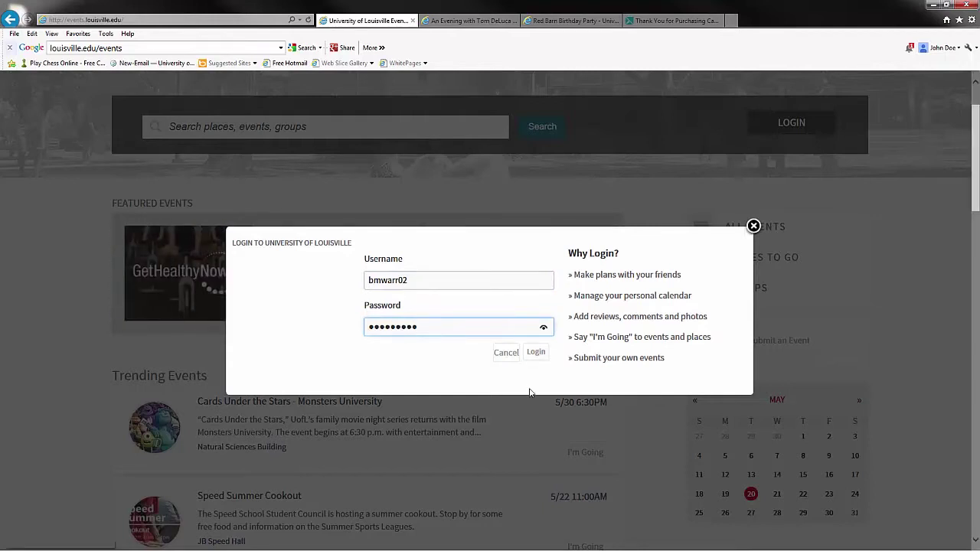
click(547, 353)
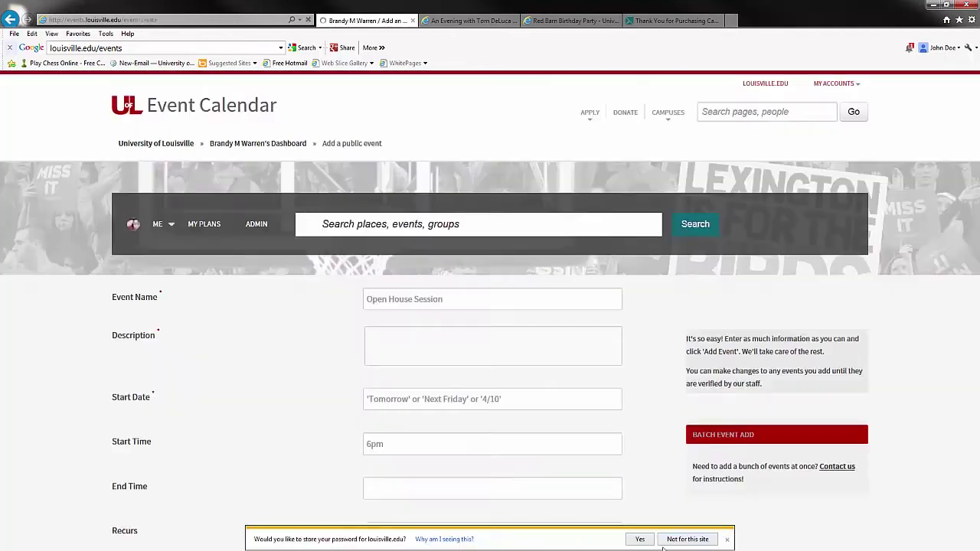
Decline saving the password, look through the empty Add a public event form, and select Event Name
click(688, 539)
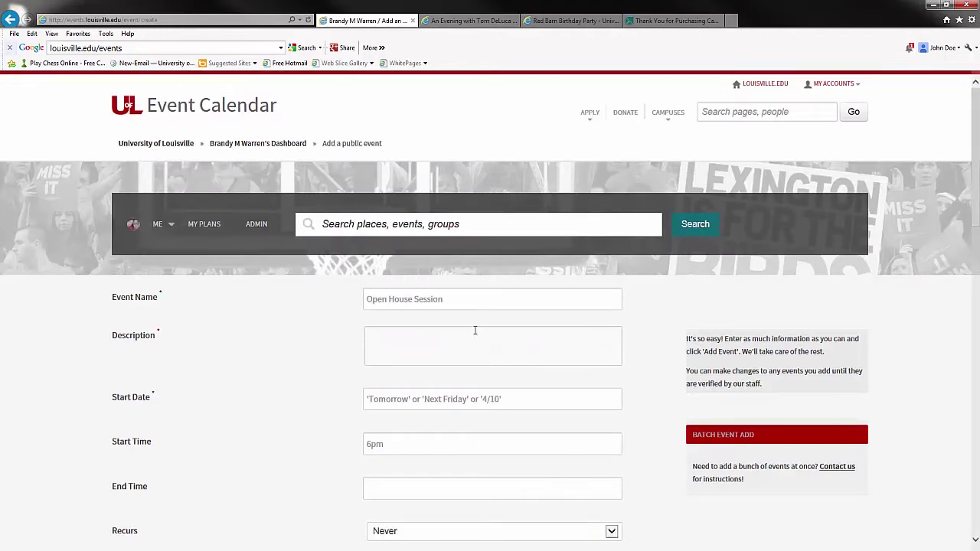
scroll(475, 331, down, 1)
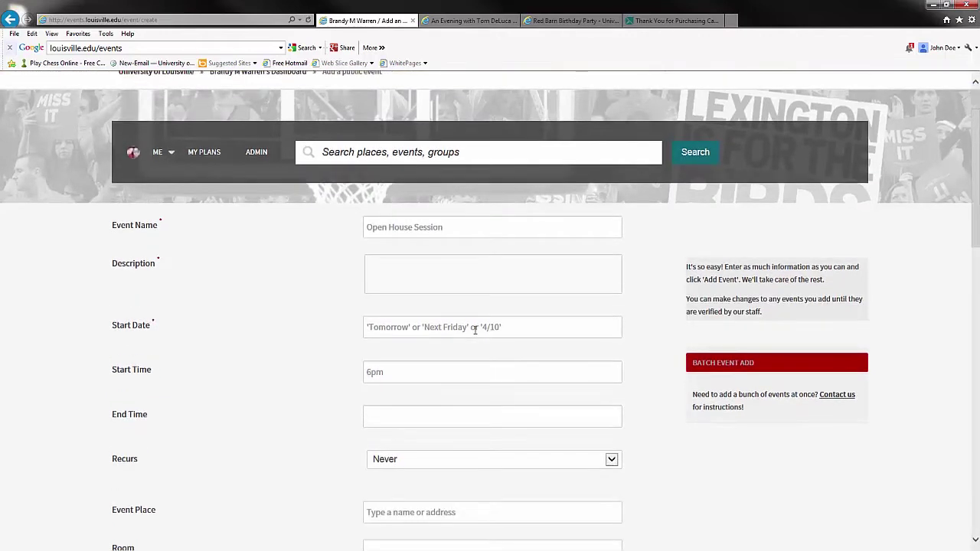
scroll(475, 333, down, 2)
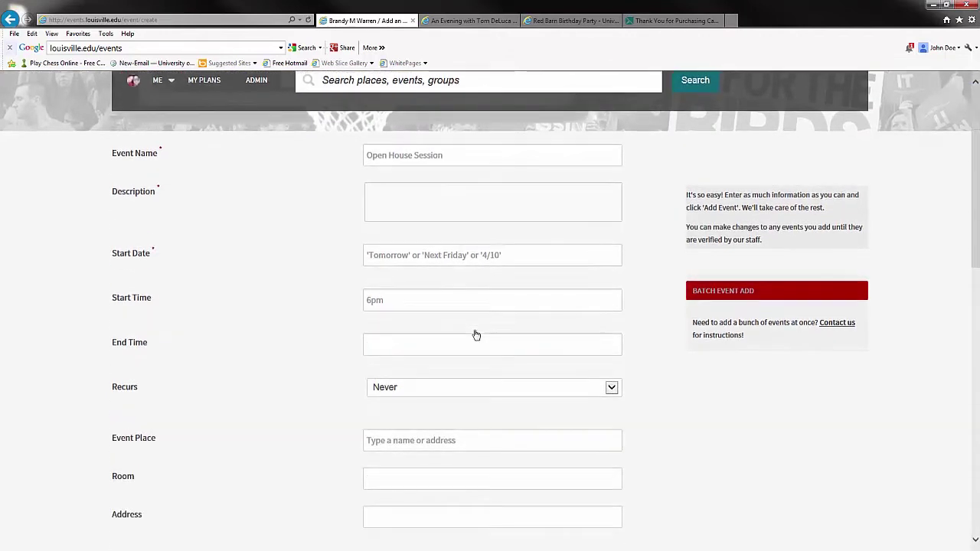
scroll(476, 335, down, 6)
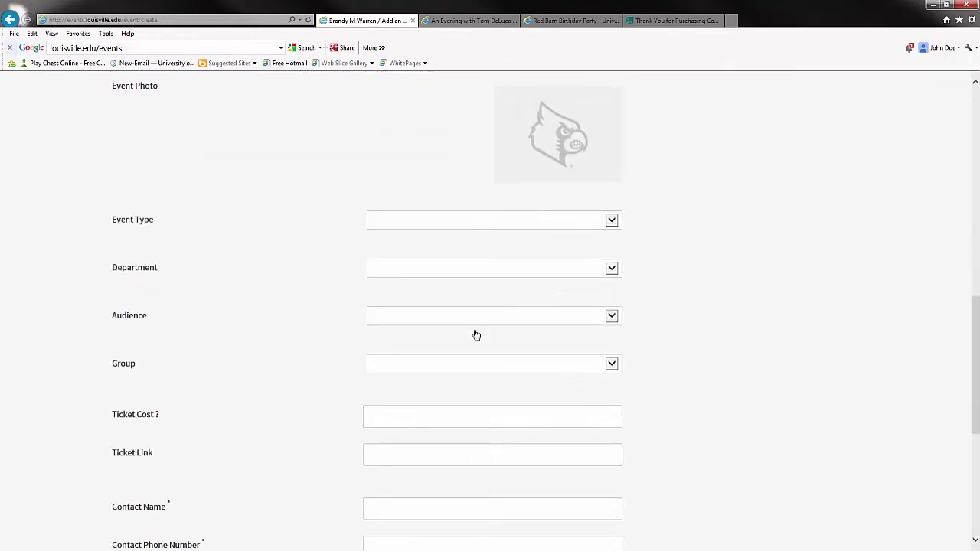
scroll(475, 335, up, 6)
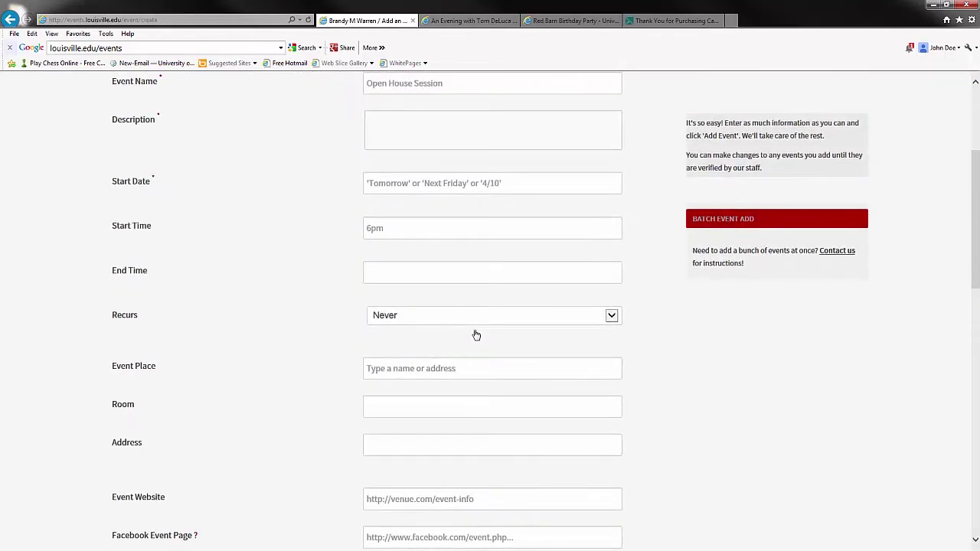
scroll(476, 334, down, 5)
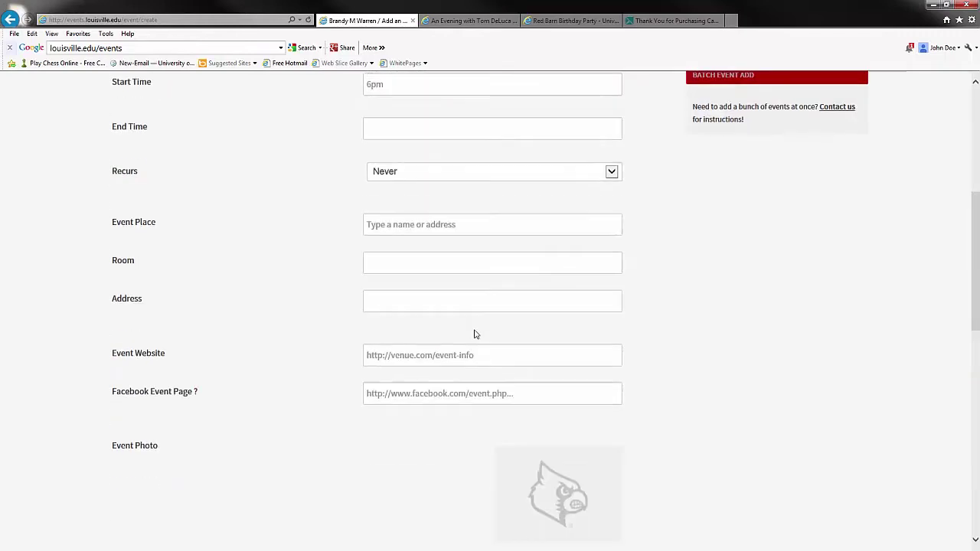
scroll(475, 330, up, 2)
scroll(475, 331, up, 6)
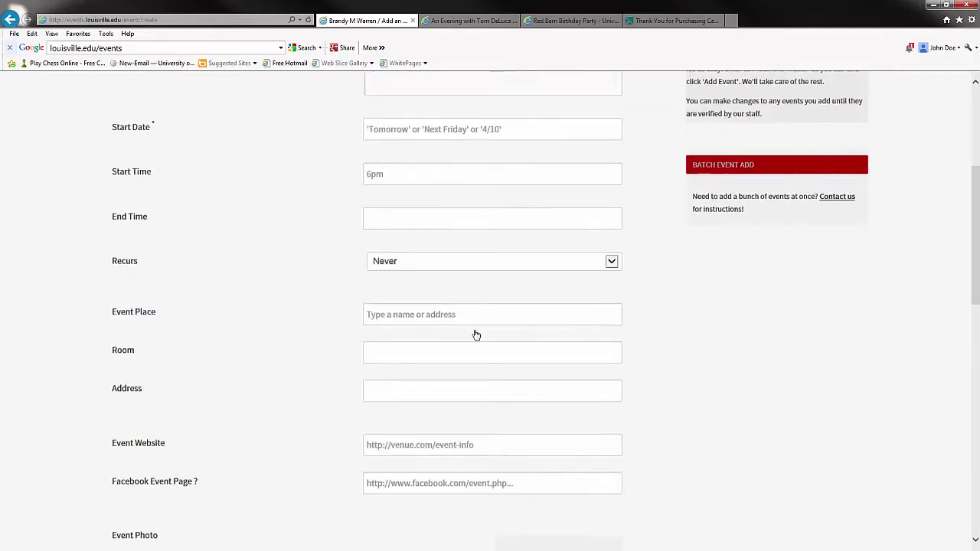
click(456, 299)
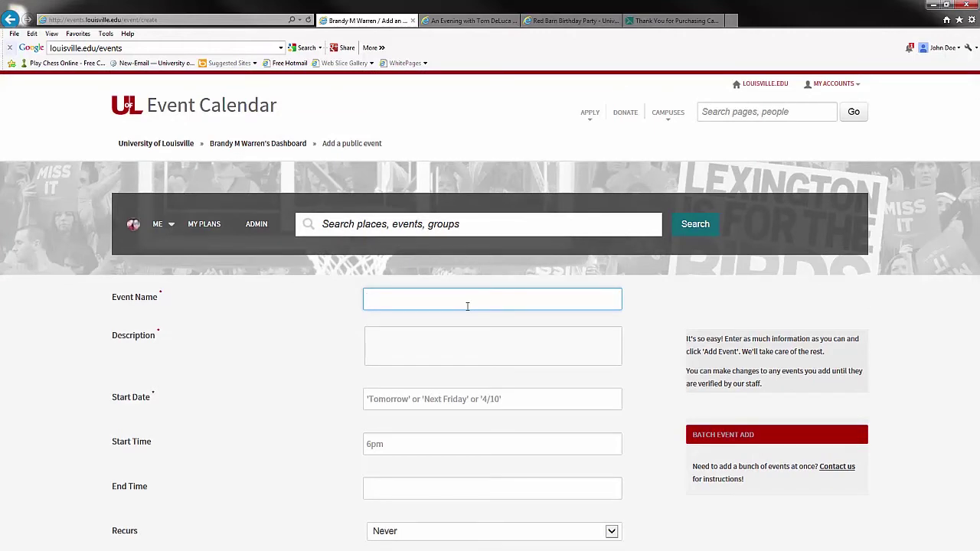
Enter 'Test event' as both the Event Name and the Description
text(Test event)
click(470, 344)
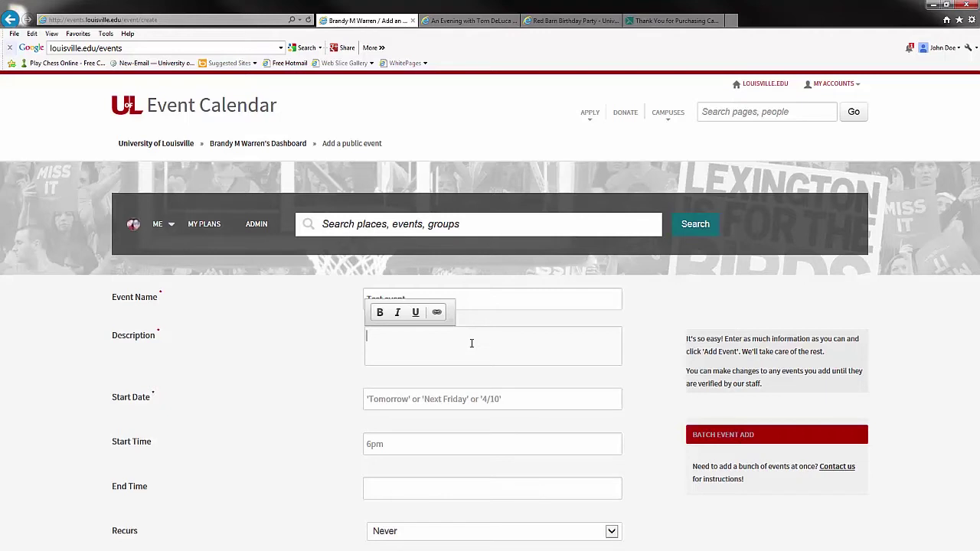
text(Test event .)
click(468, 404)
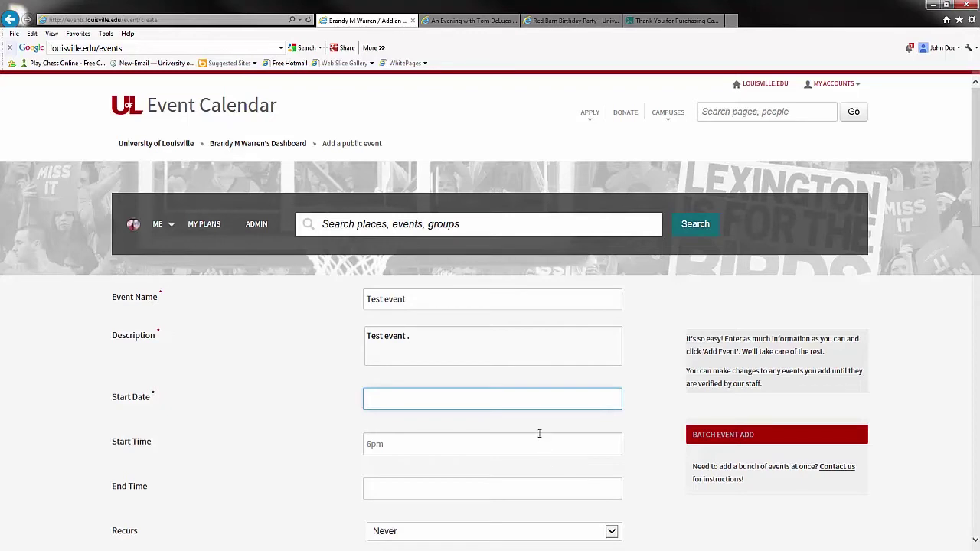
Set the start date to 9/10 (Wednesday, September 10, 2014)
text(Sept,)
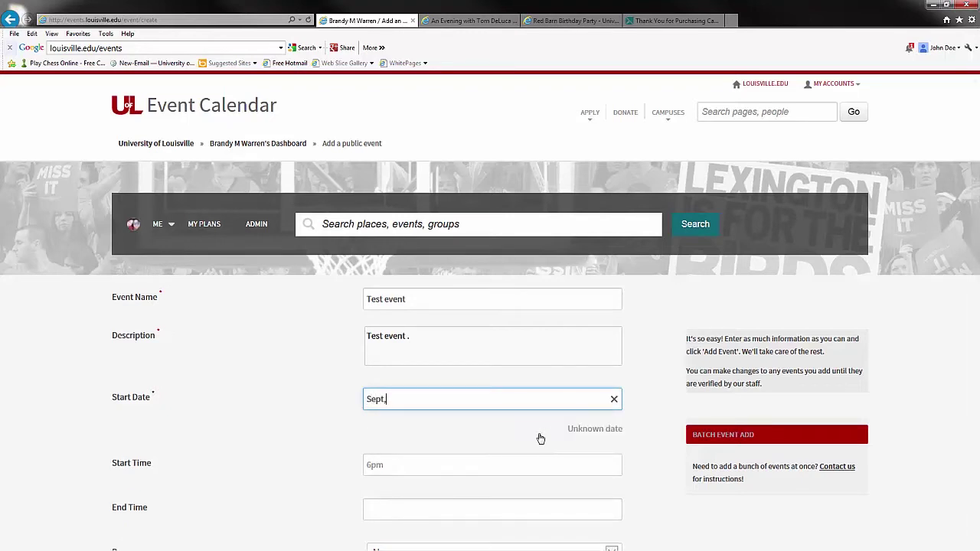
key(BackSpace)
text(. 10)
drag(494, 431, 626, 433)
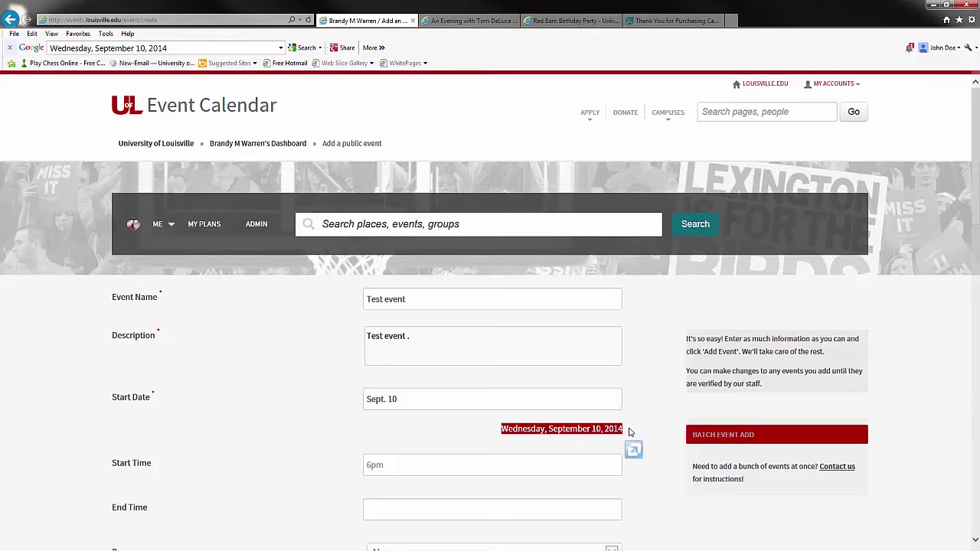
click(426, 414)
drag(423, 394, 325, 399)
text(9/10)
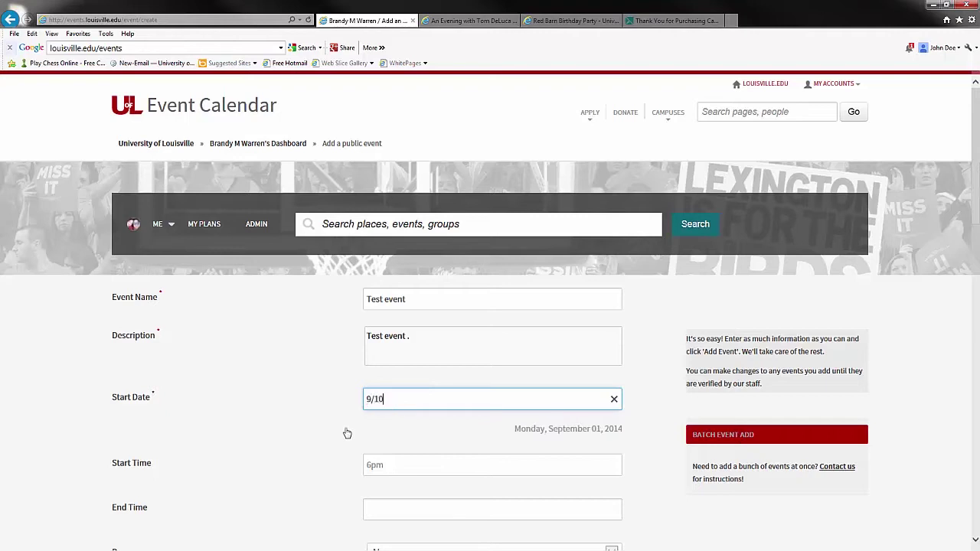
Set the start time to 6 p.m. and the end time to 8 p.m
click(391, 465)
text(6 p.m.)
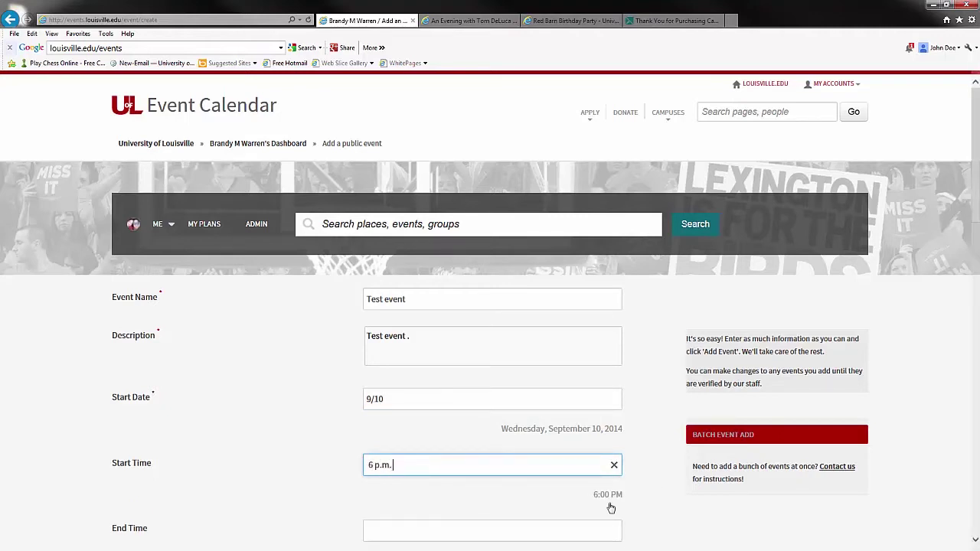
scroll(611, 508, down, 3)
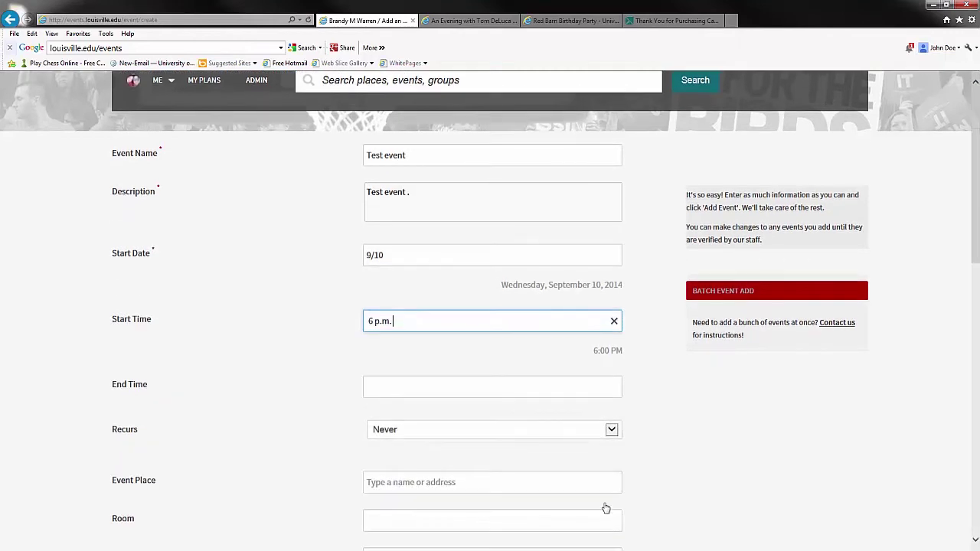
click(387, 381)
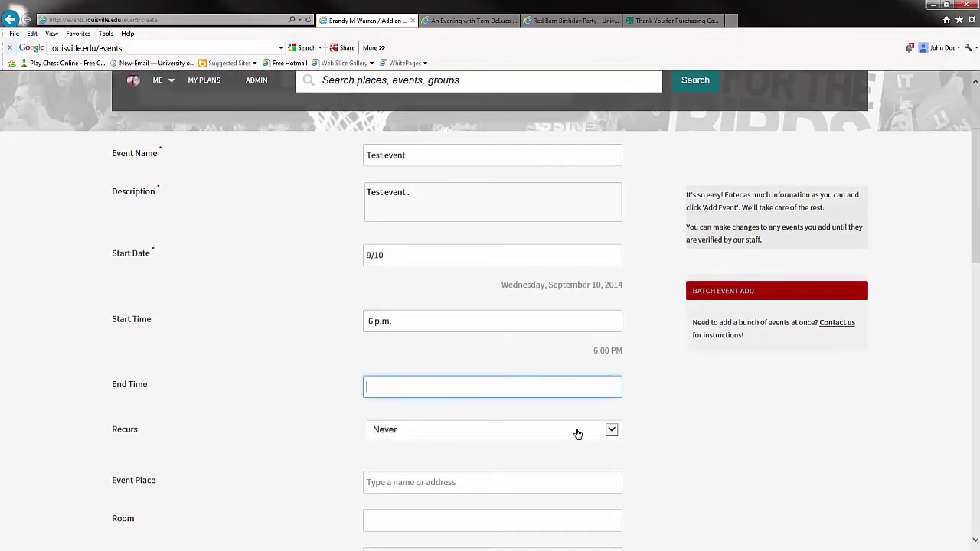
text(8 p.m.)
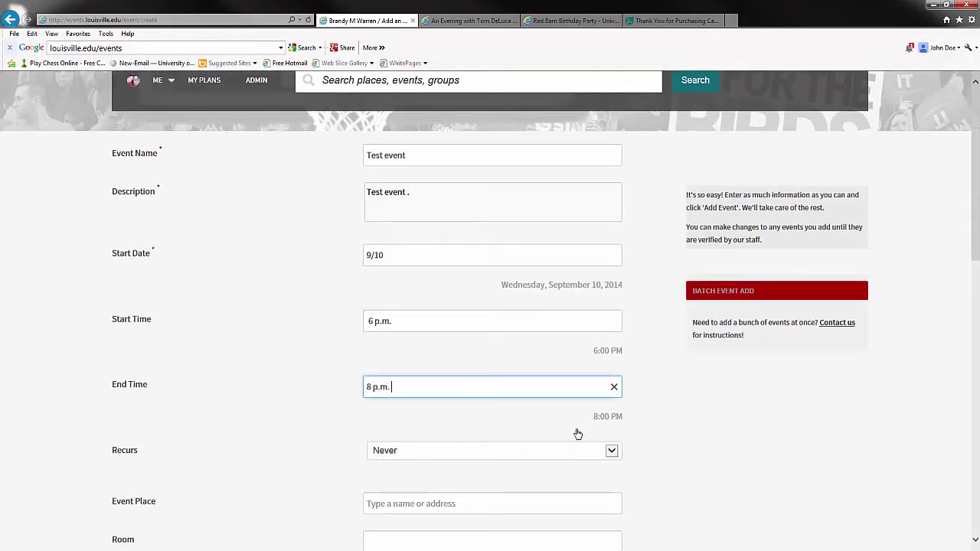
scroll(557, 460, down, 1)
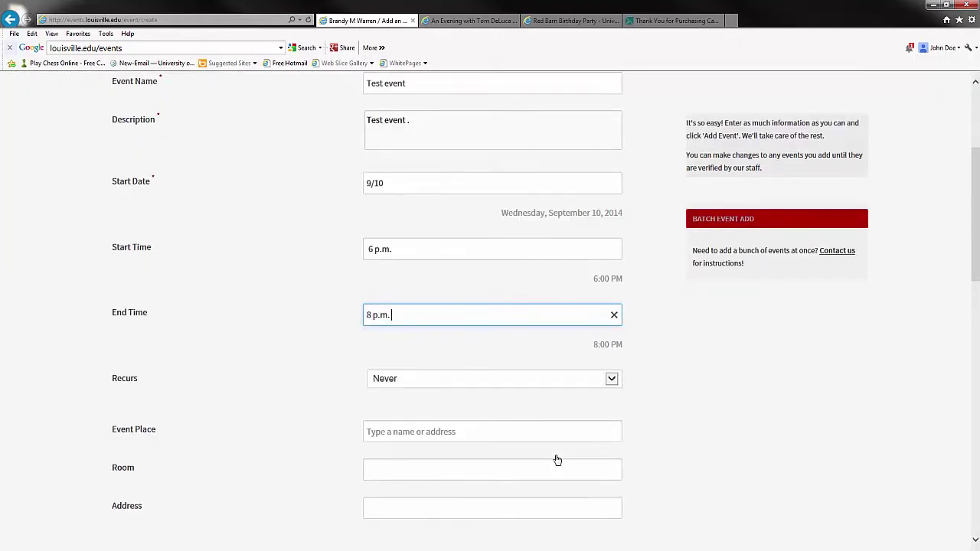
scroll(557, 460, down, 1)
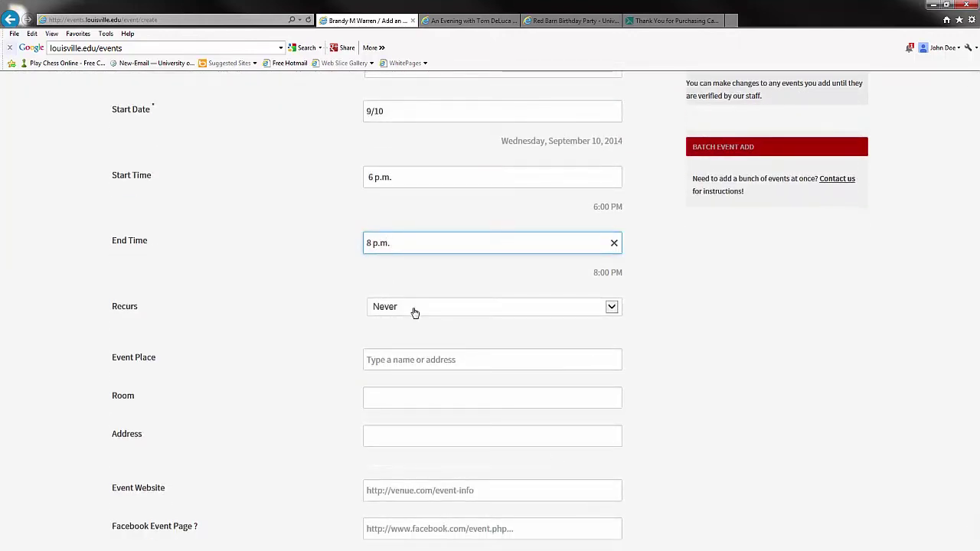
Set the event place to George J. Howe Red Barn
click(419, 358)
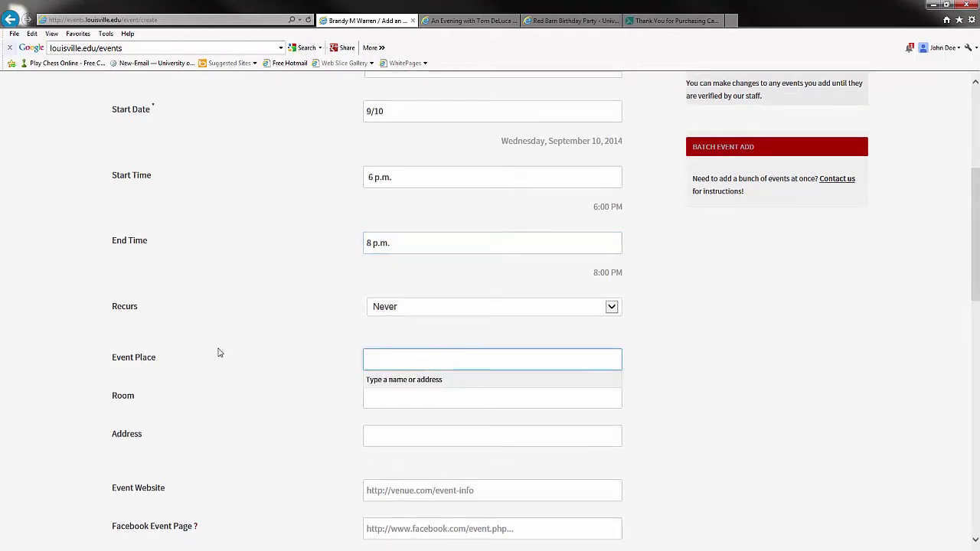
click(379, 362)
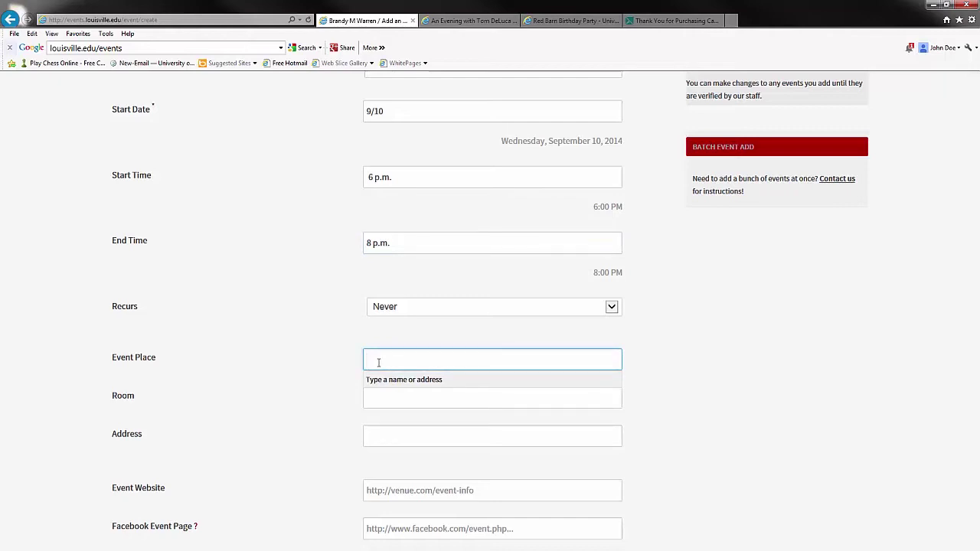
text(Red Bar)
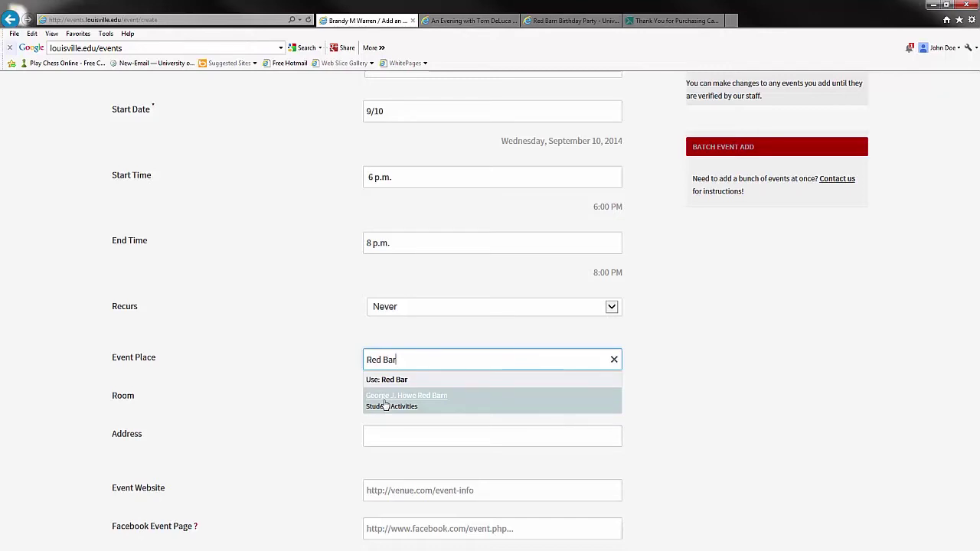
click(387, 405)
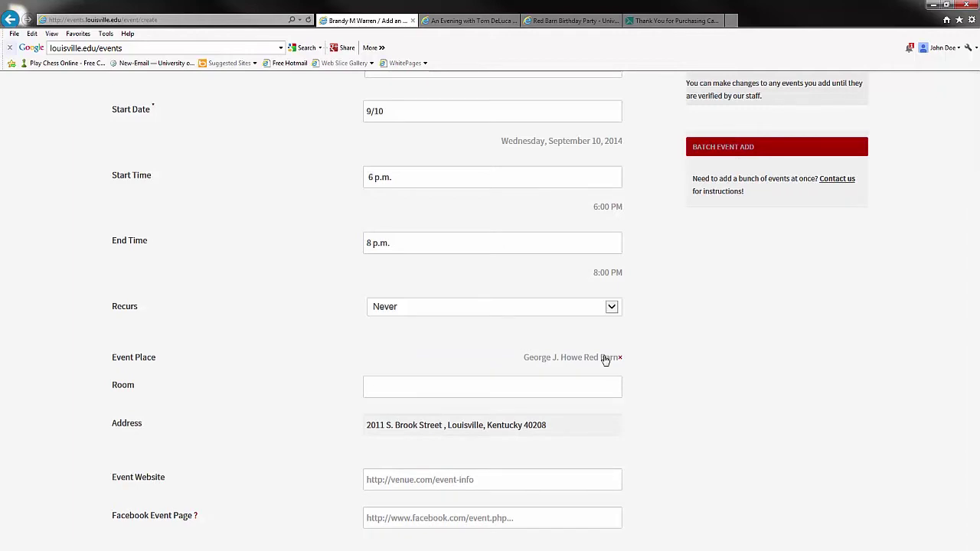
Enter louisville.edu/uofltoday as the event website and leave the Facebook page empty
scroll(611, 444, down, 3)
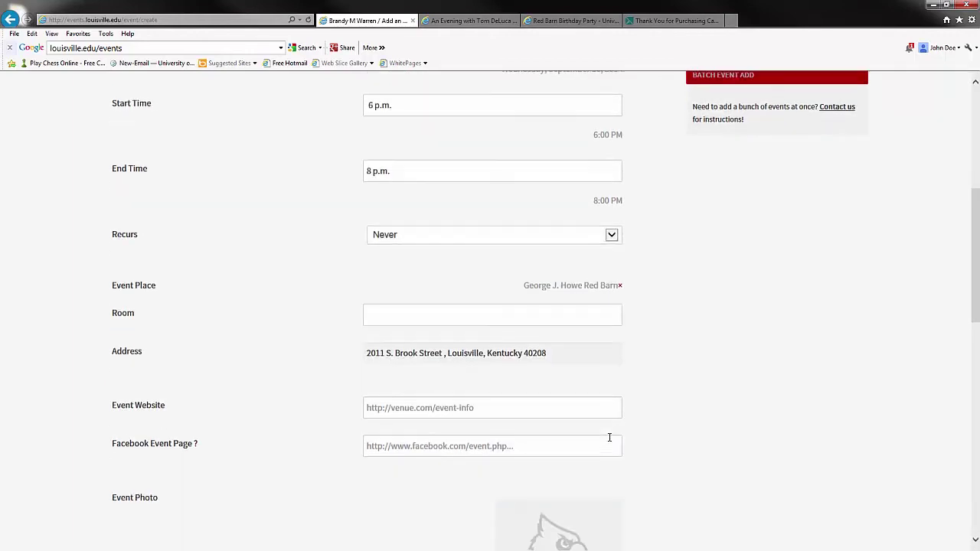
scroll(610, 442, down, 1)
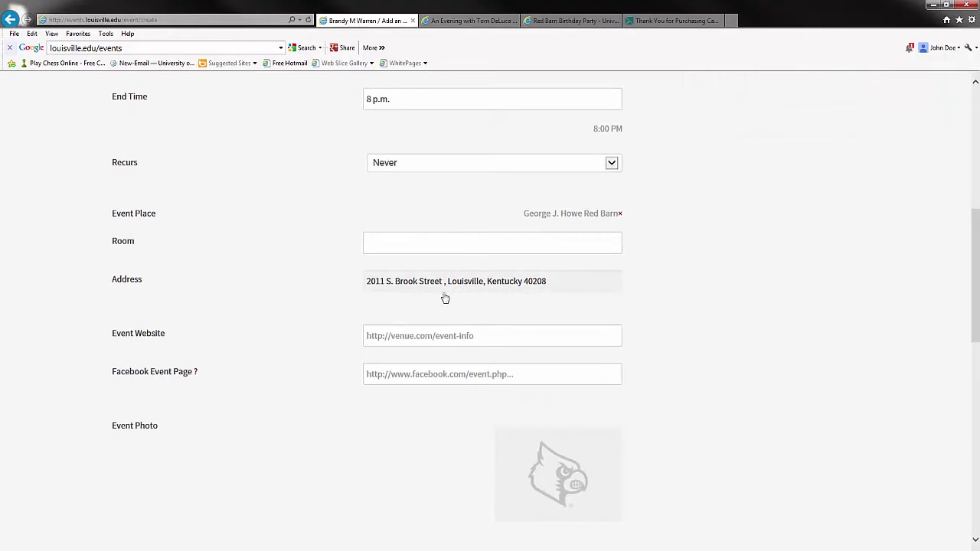
click(456, 328)
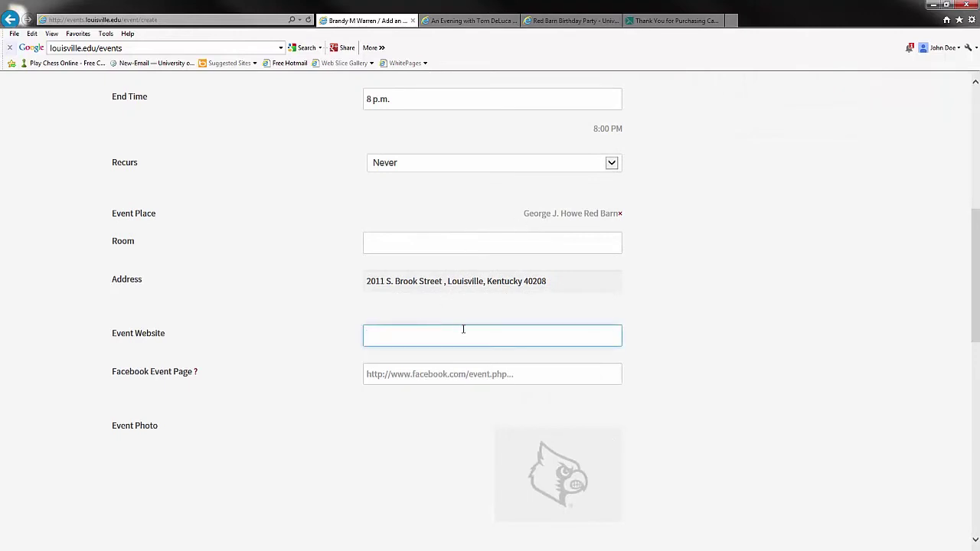
text(louisville.edu/uofltodayu)
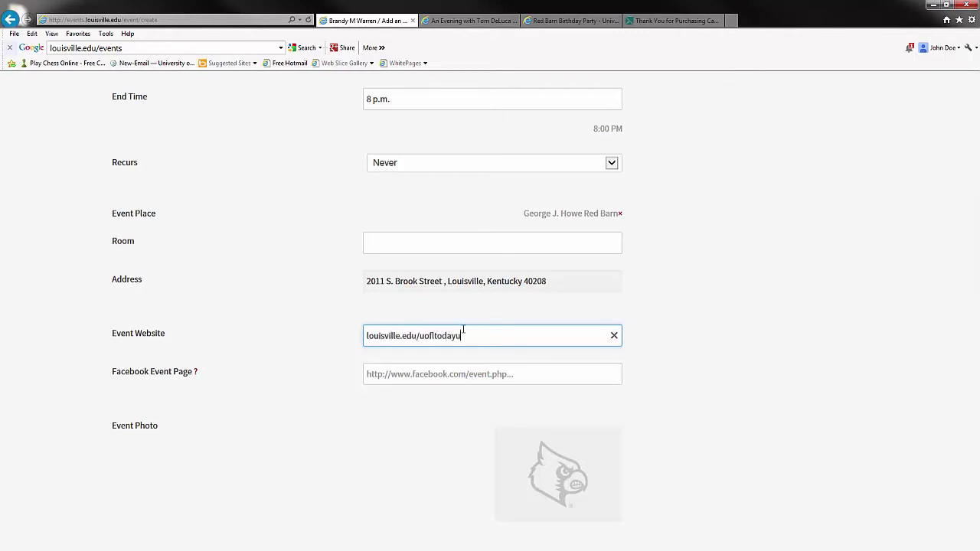
key(BackSpace)
click(525, 360)
click(485, 376)
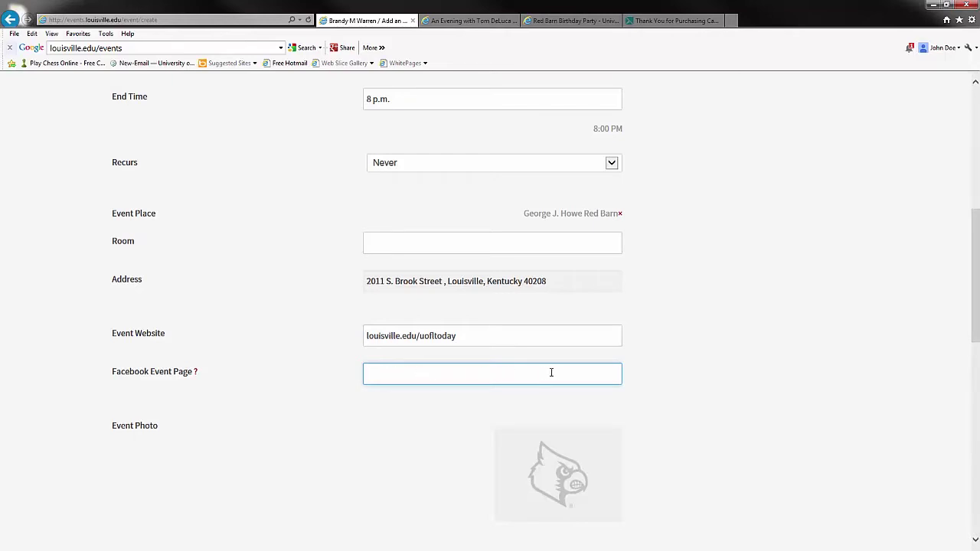
click(459, 406)
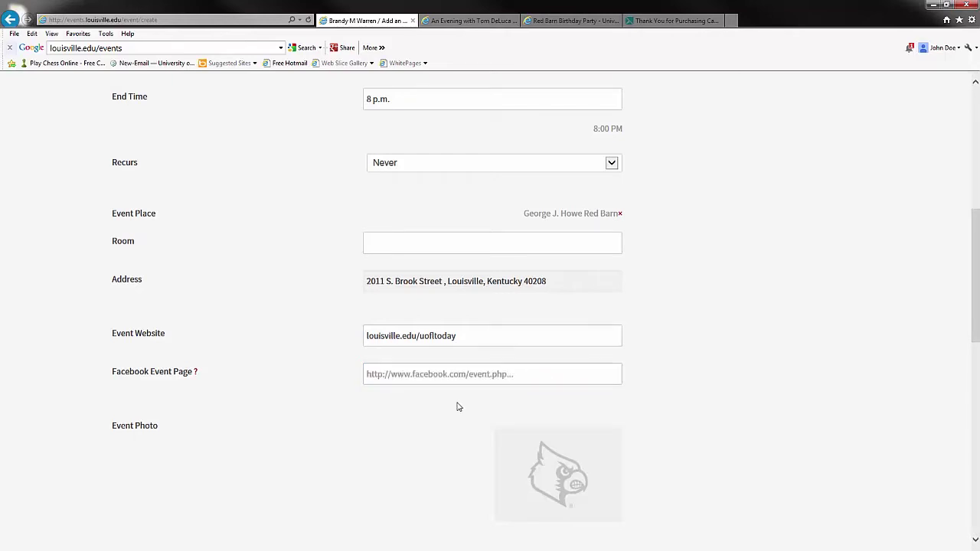
scroll(457, 407, down, 4)
mouse_move(600, 320)
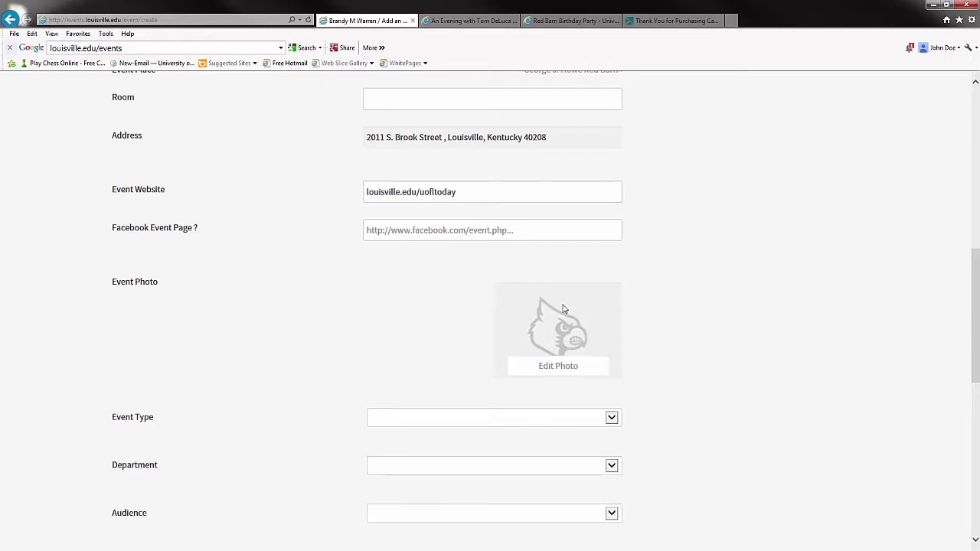
mouse_move(594, 369)
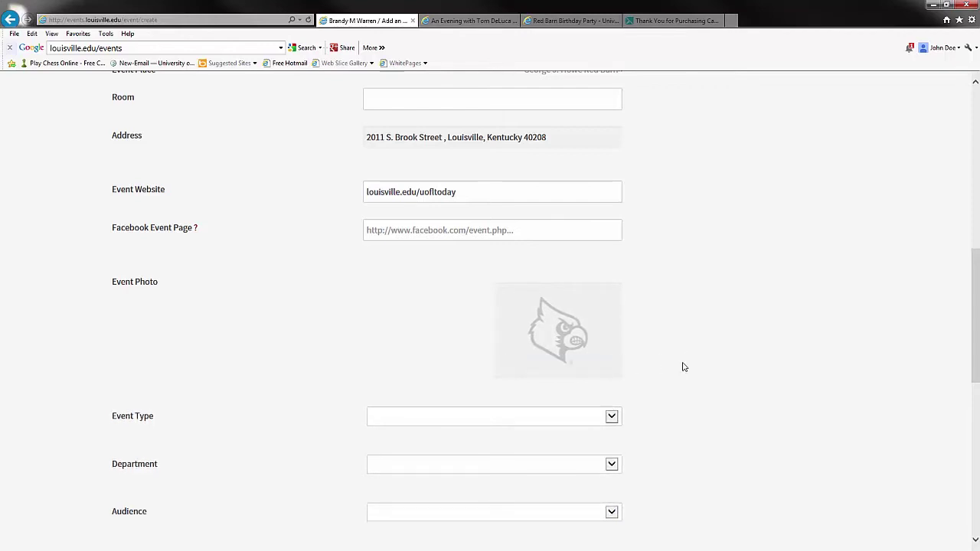
scroll(684, 367, up, 1)
scroll(683, 368, up, 2)
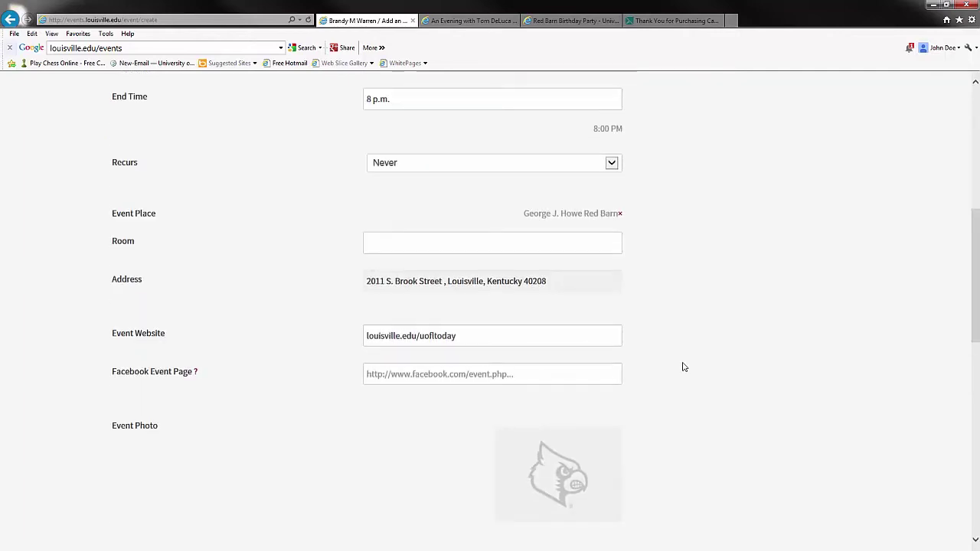
scroll(684, 367, down, 1)
scroll(684, 368, down, 1)
mouse_move(615, 396)
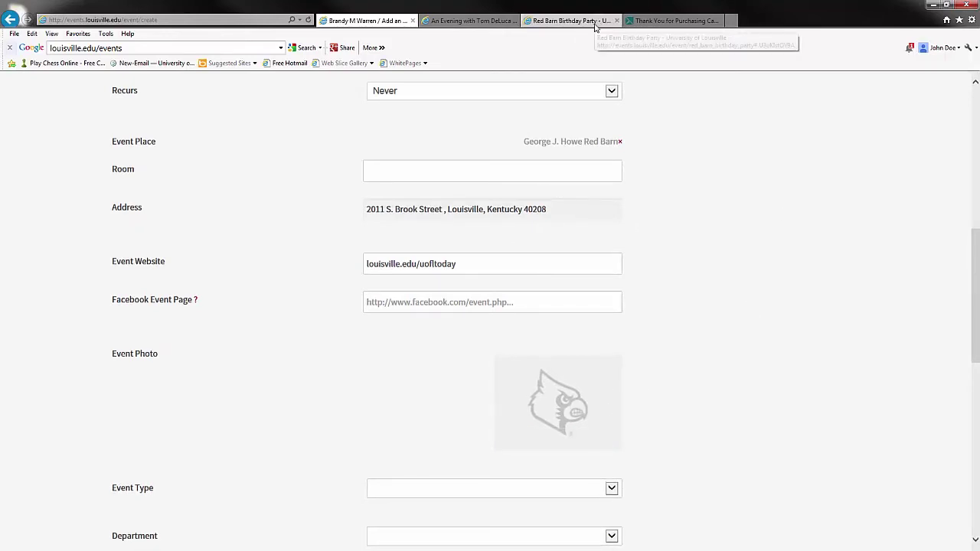
click(595, 23)
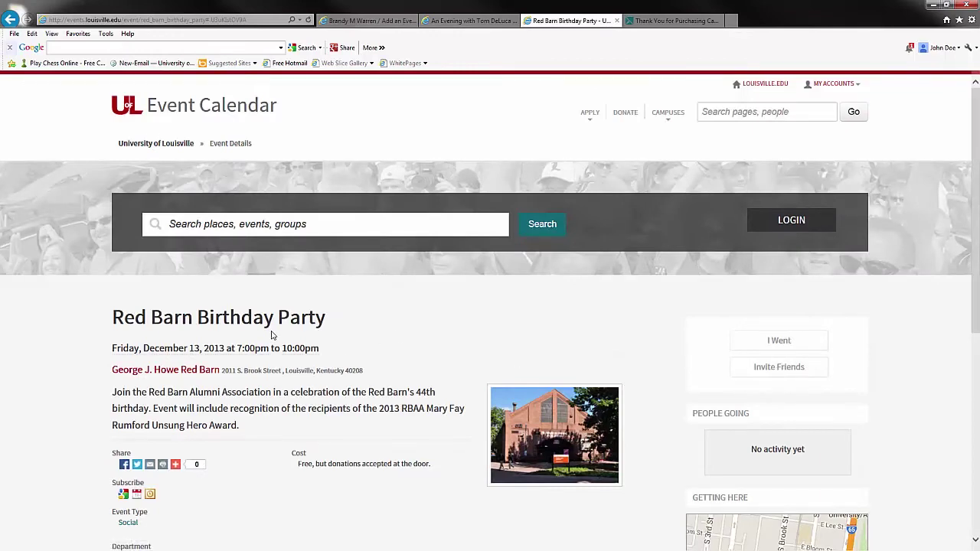
scroll(272, 335, down, 1)
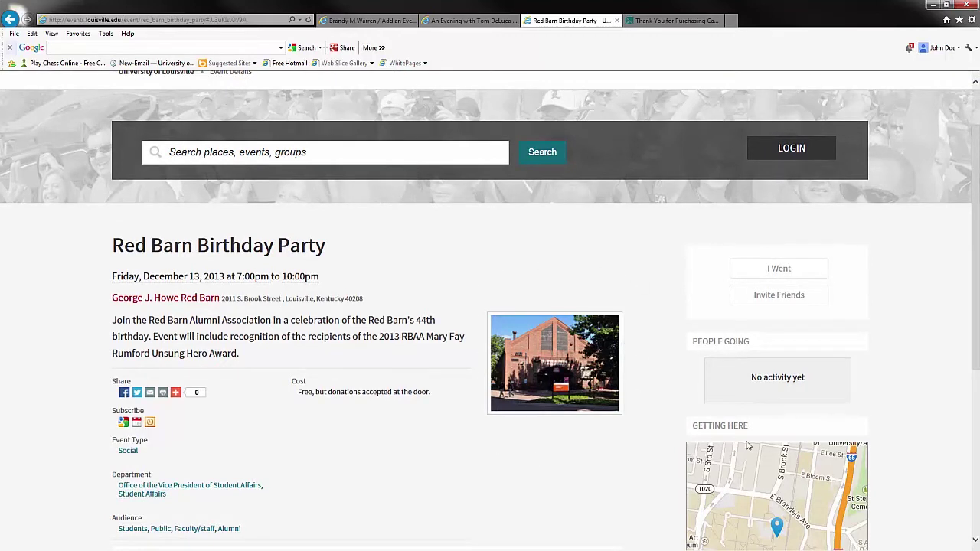
click(367, 21)
mouse_move(559, 439)
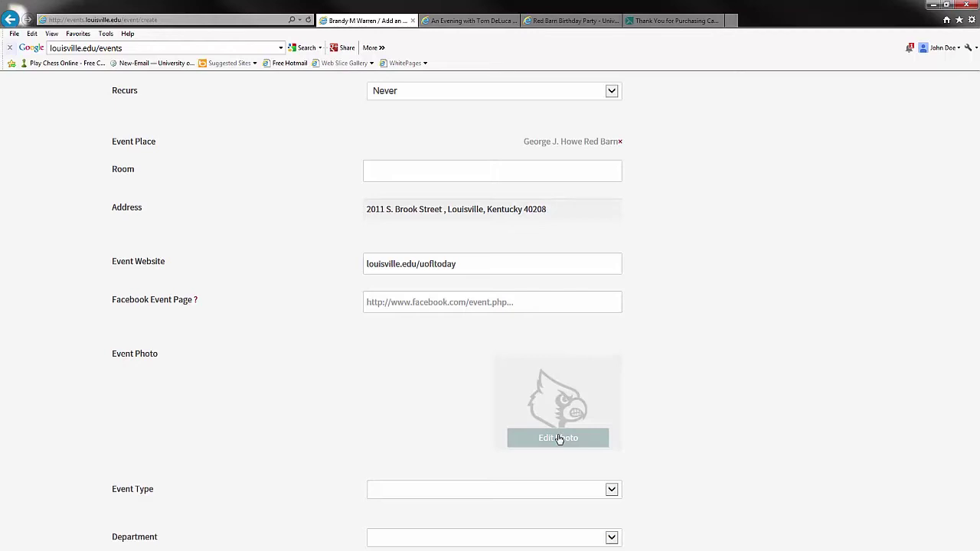
Upload 'Get Healthy Now photo' from the Desktop as the event photo
click(558, 439)
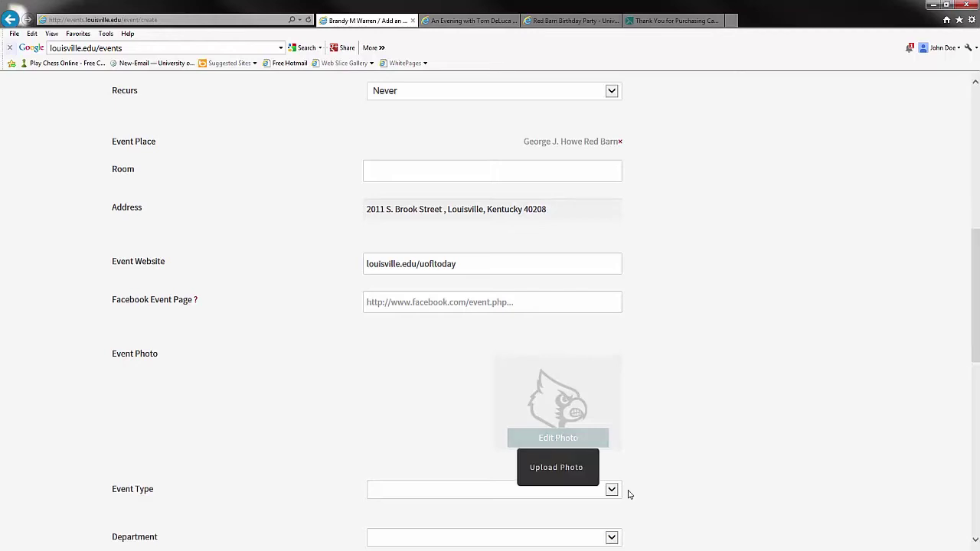
click(553, 469)
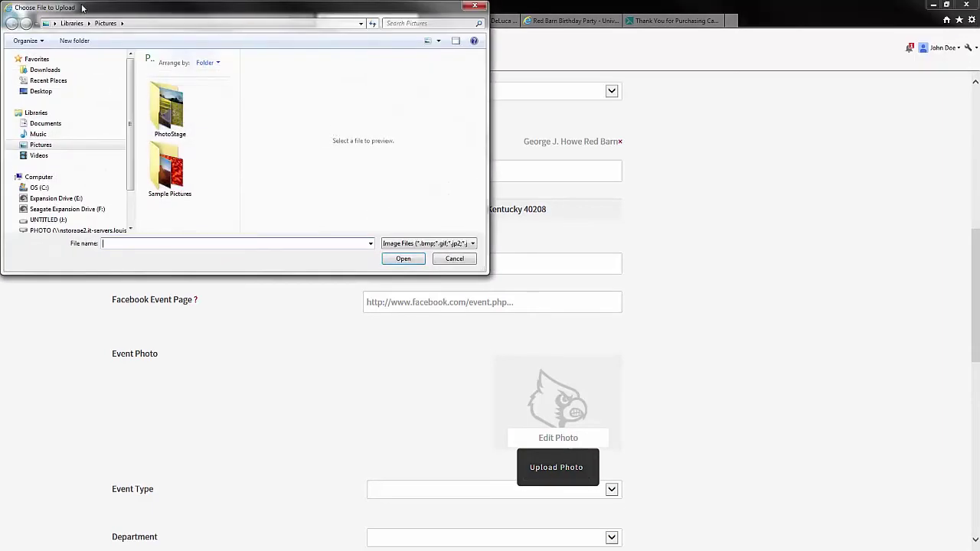
click(74, 92)
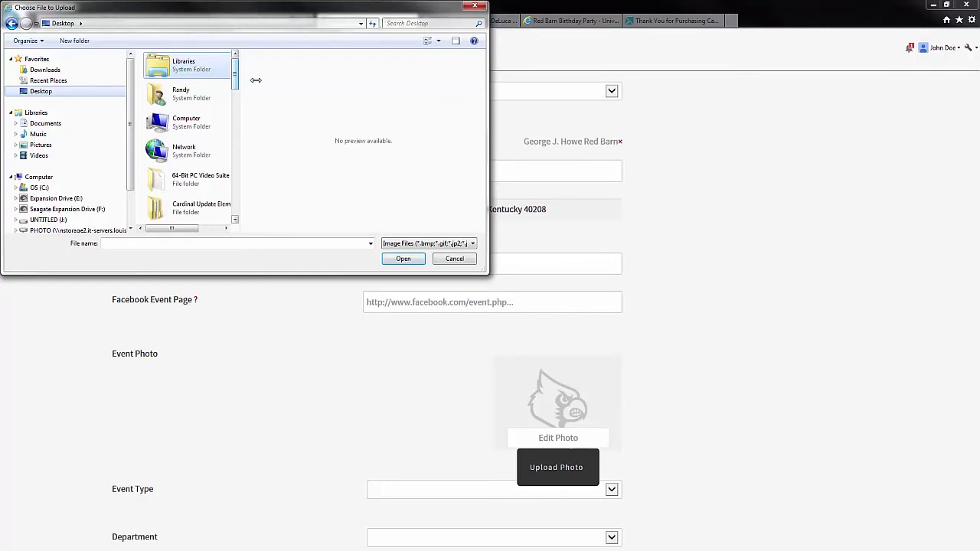
drag(237, 71, 222, 199)
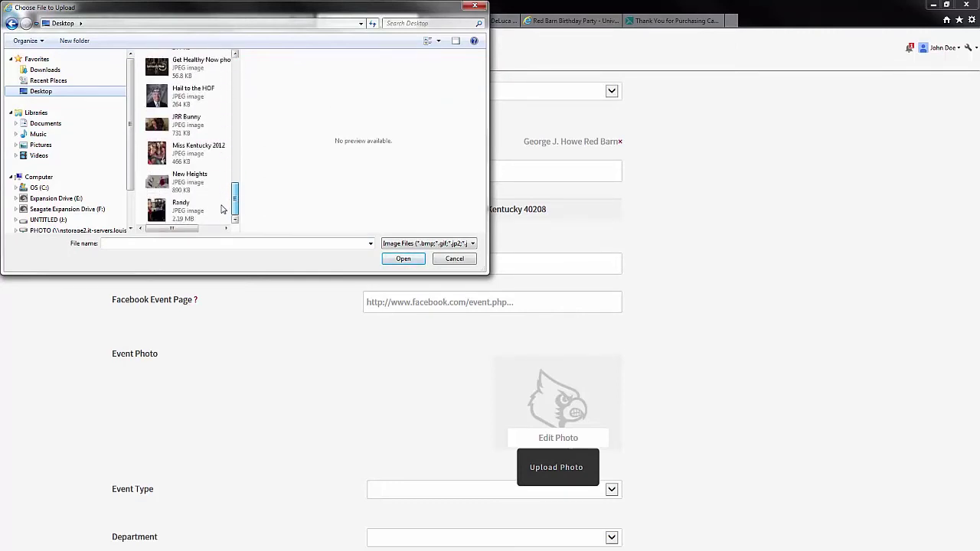
scroll(225, 196, up, 1)
click(226, 108)
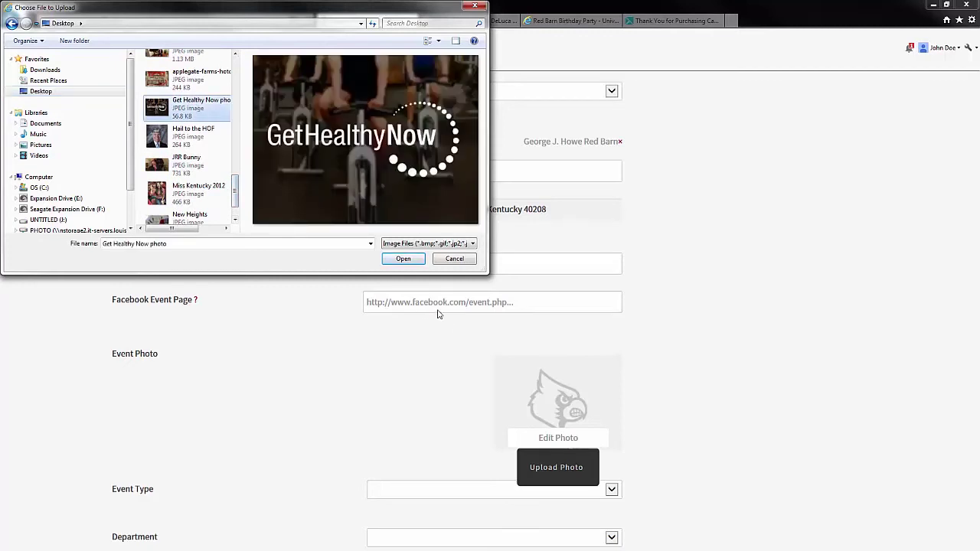
click(403, 259)
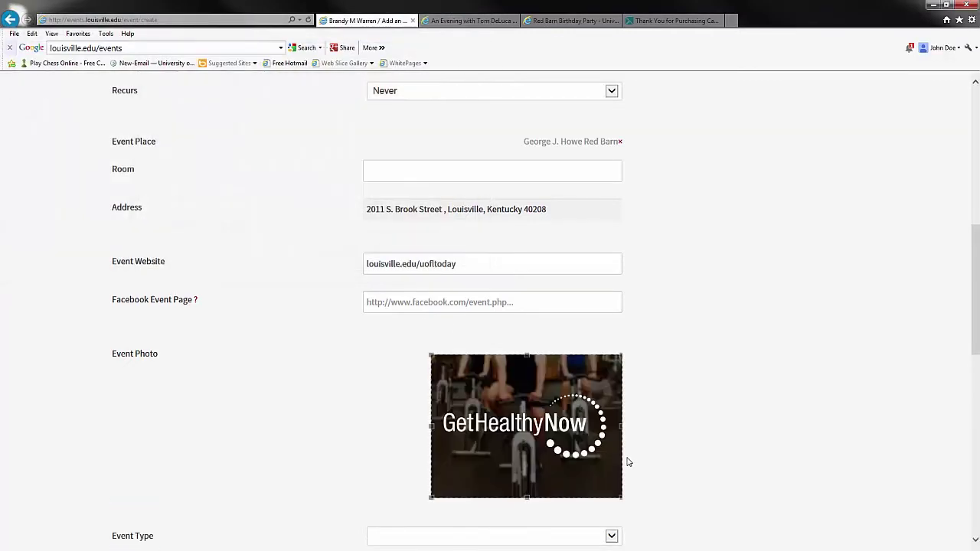
scroll(735, 391, down, 1)
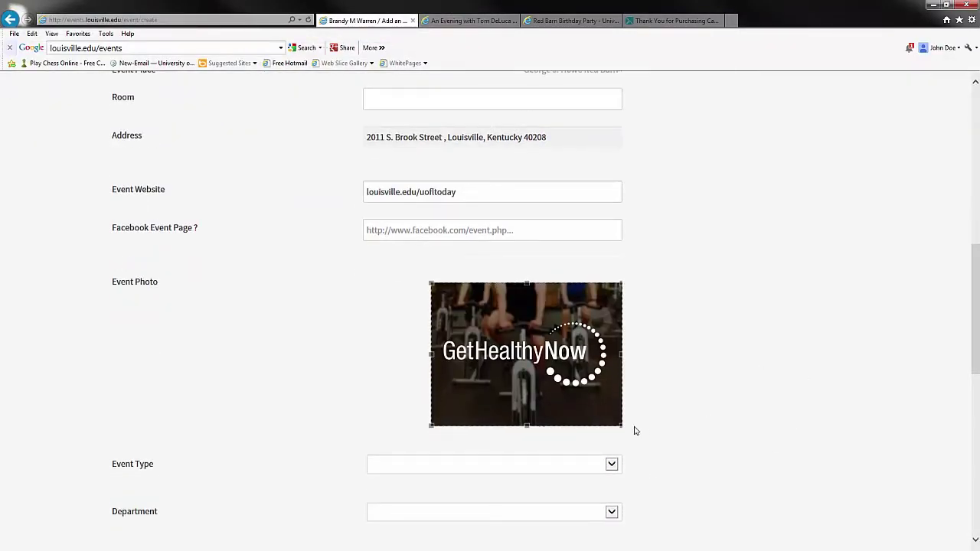
mouse_move(618, 424)
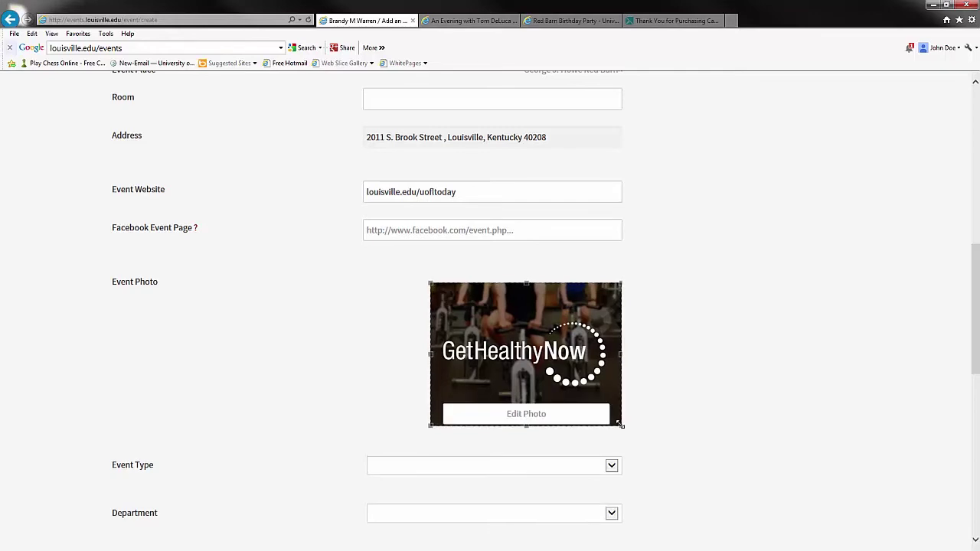
mouse_move(619, 424)
mouse_down()
mouse_move(529, 360)
mouse_move(519, 366)
mouse_move(621, 424)
mouse_up()
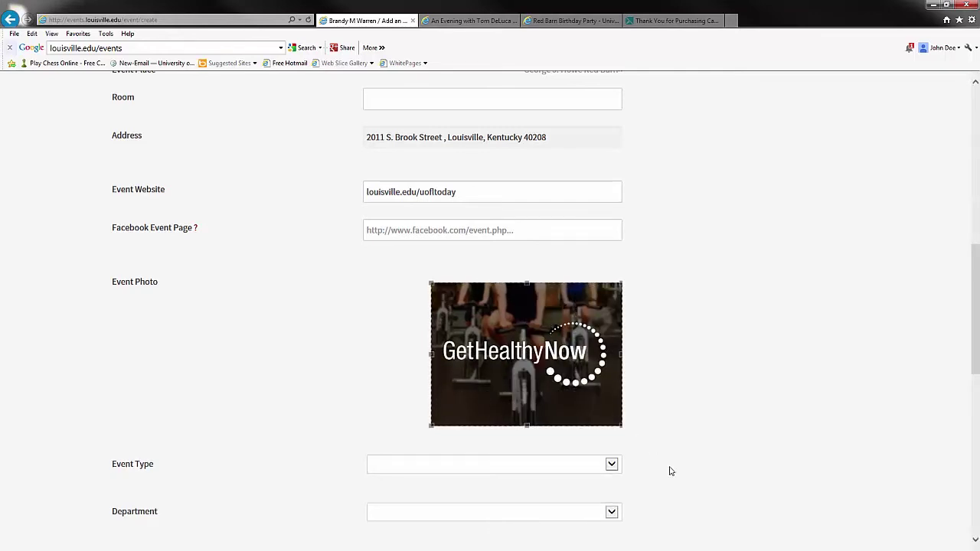
scroll(670, 471, down, 3)
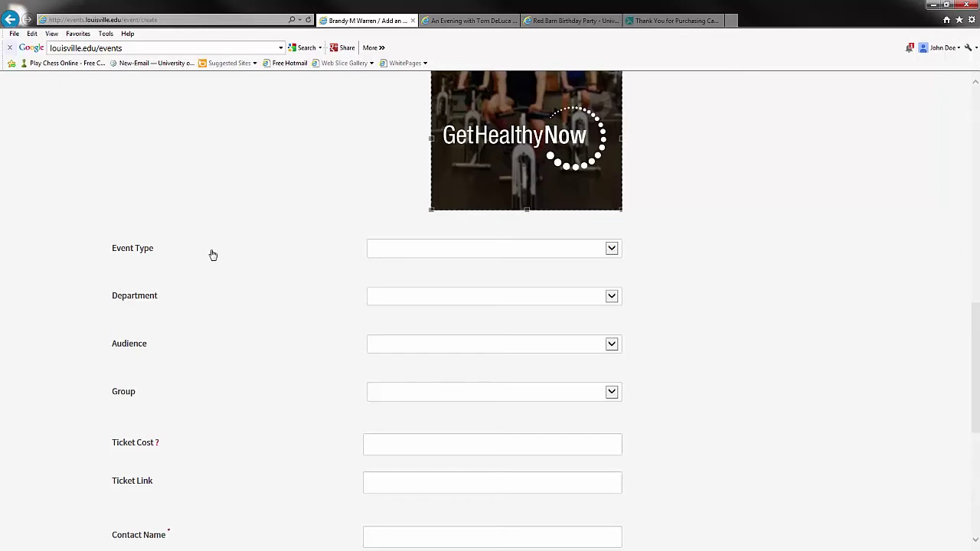
Pick Arts, Social and Training & Development from the Event Type list
click(448, 249)
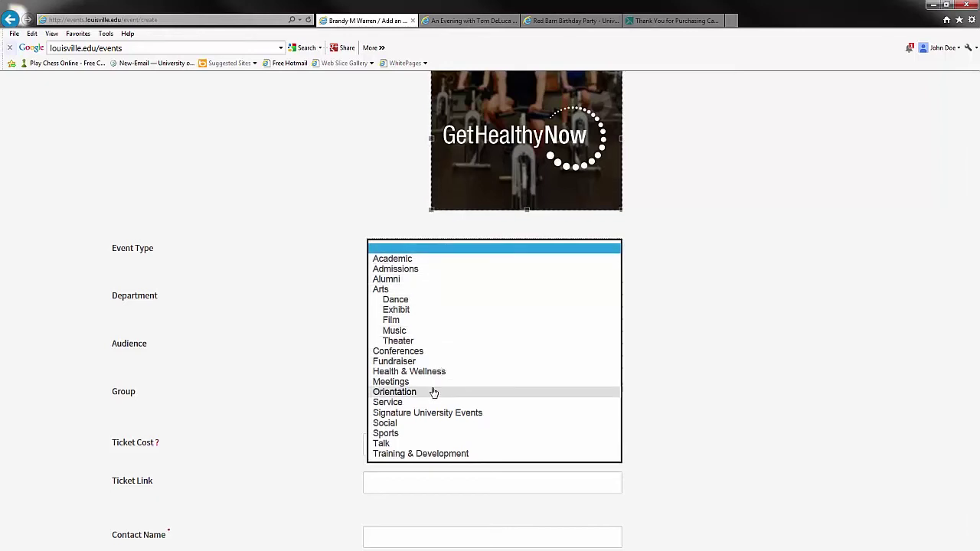
click(424, 290)
click(475, 254)
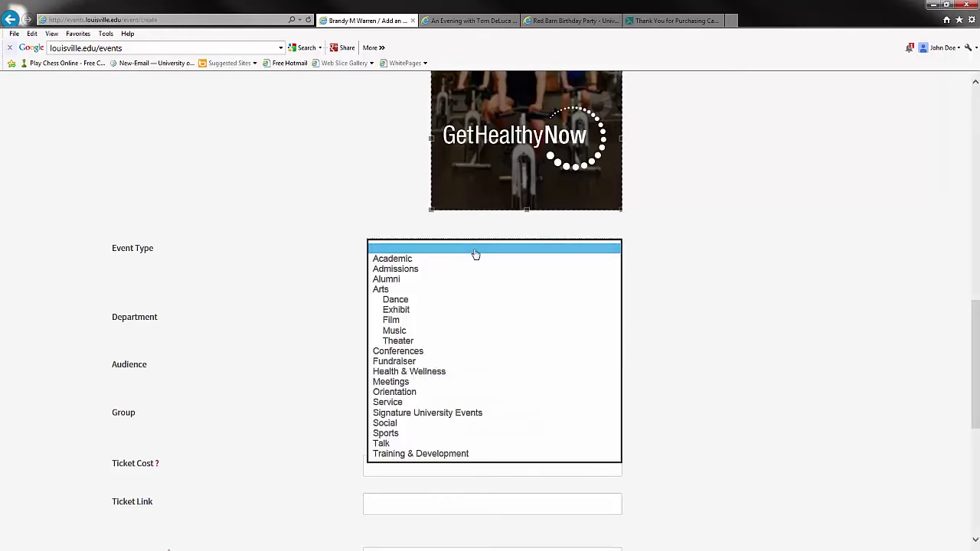
click(449, 424)
click(574, 250)
click(499, 459)
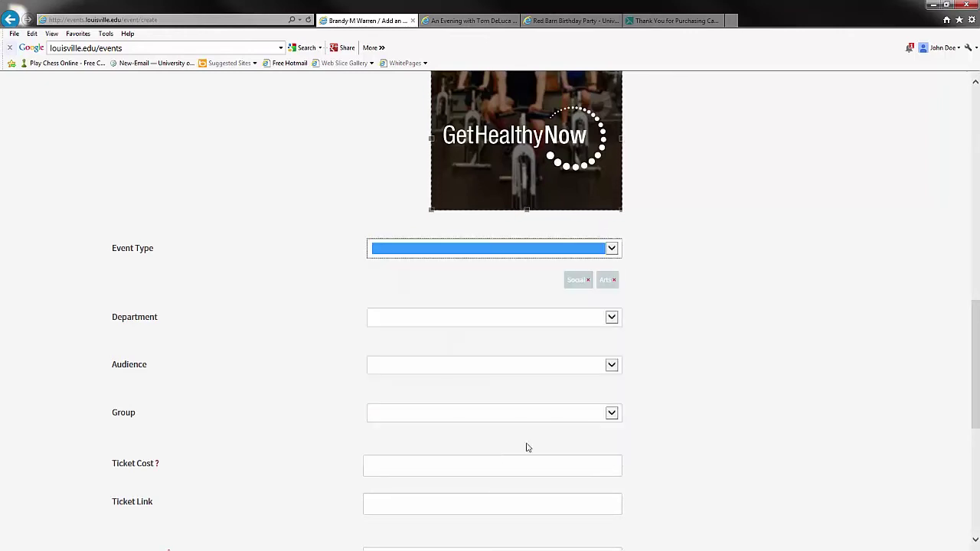
click(580, 253)
click(514, 454)
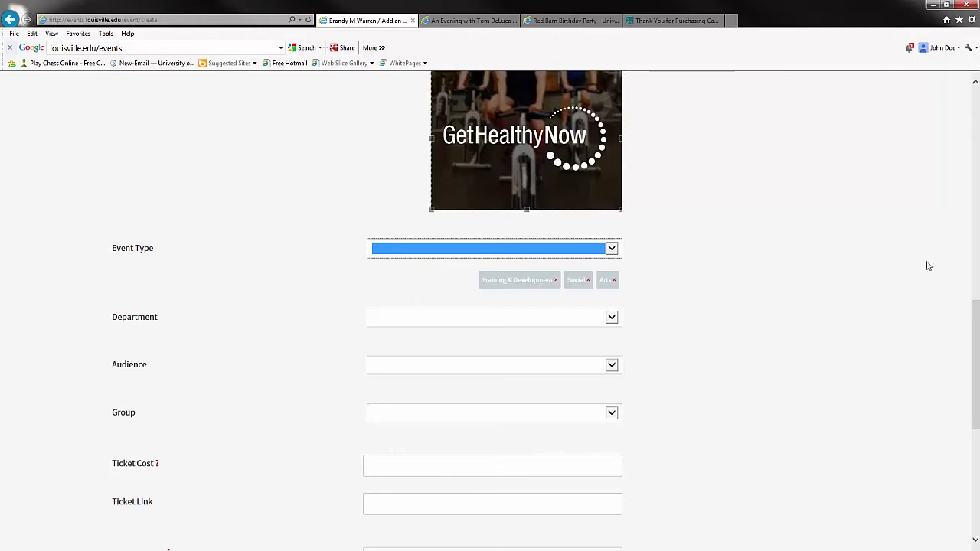
Add Anne Braden Institute and the Commonwealth Center as departments
click(498, 319)
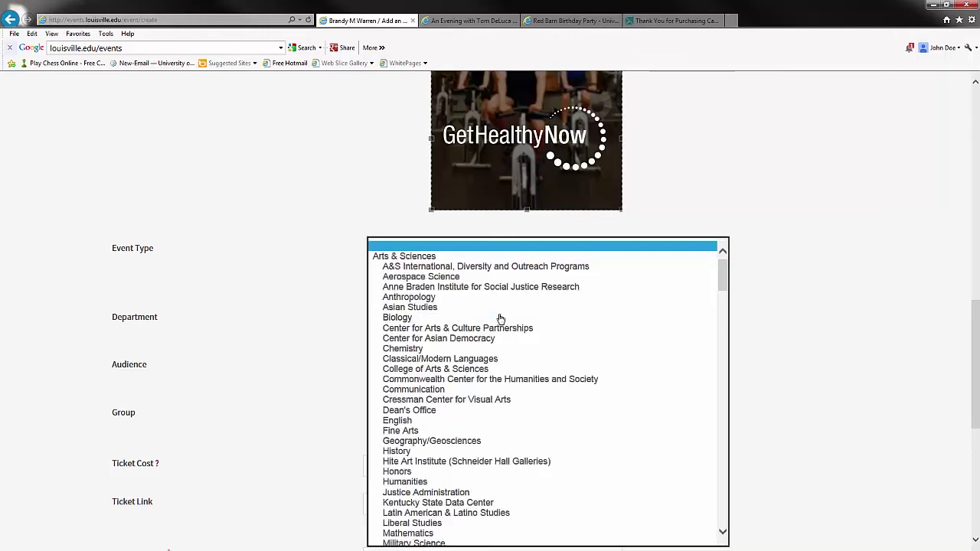
click(442, 286)
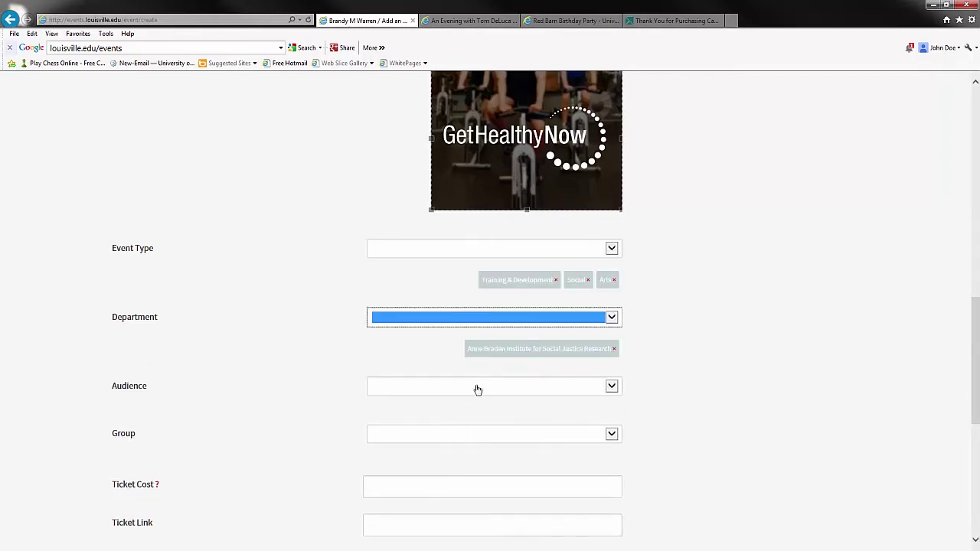
click(478, 385)
click(478, 317)
click(477, 317)
click(451, 380)
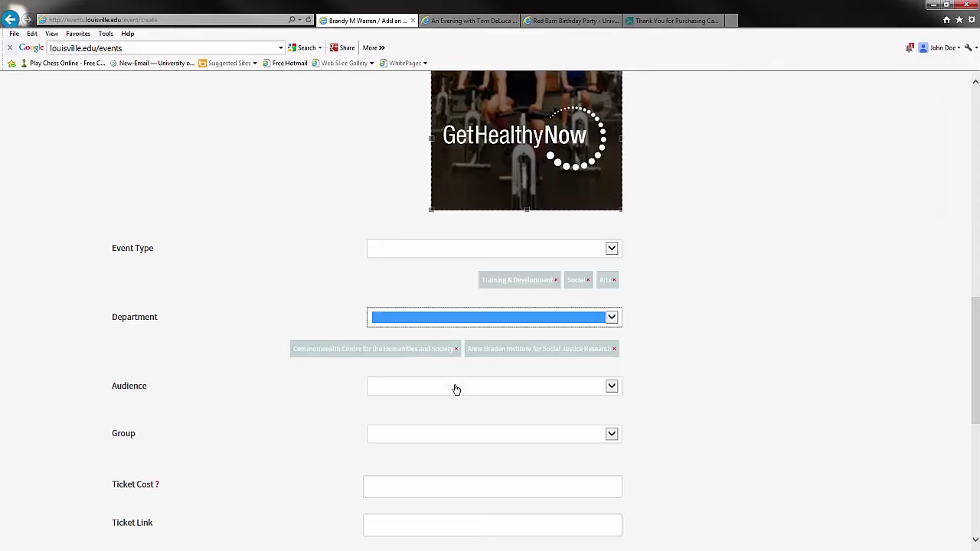
Add University of Louisville Hospital as a third department
click(538, 320)
scroll(509, 460, down, 3)
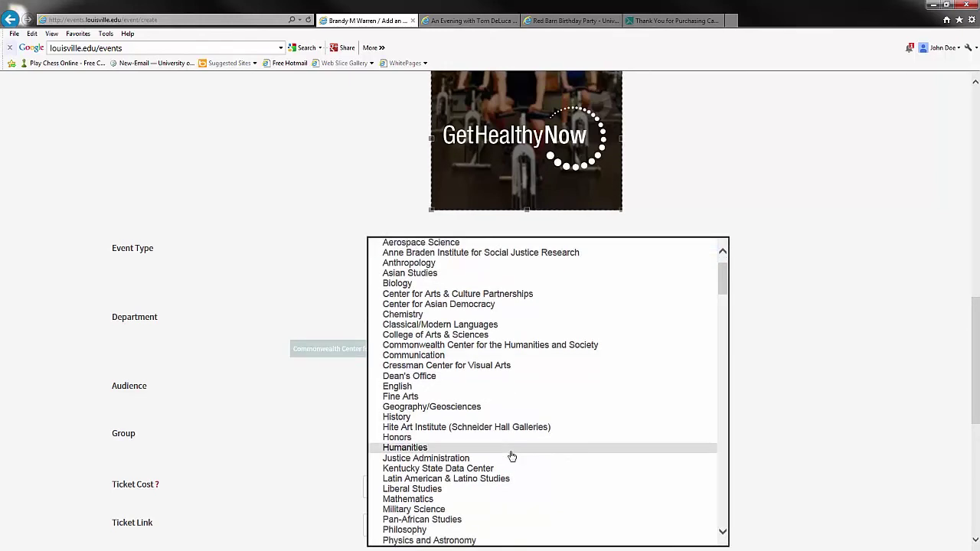
scroll(511, 457, down, 8)
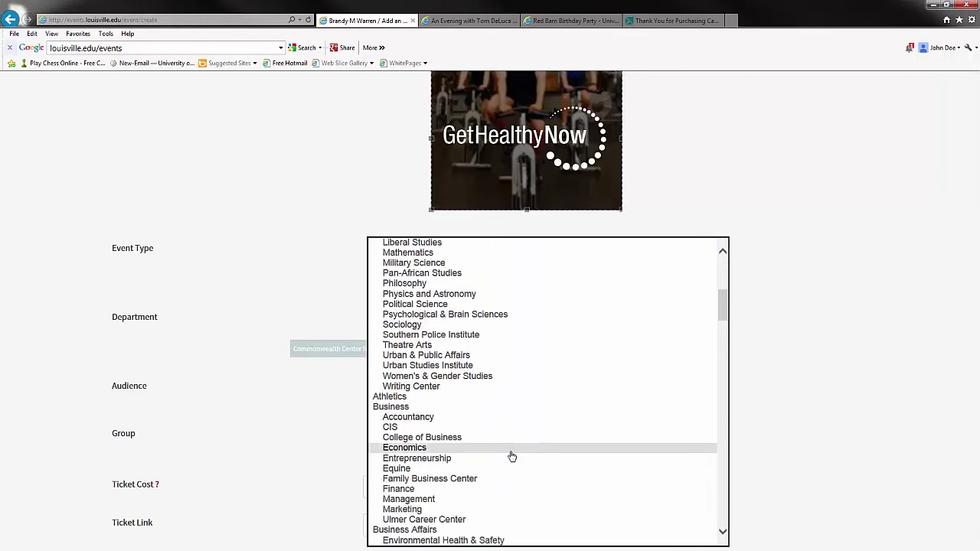
scroll(510, 454, down, 5)
click(510, 427)
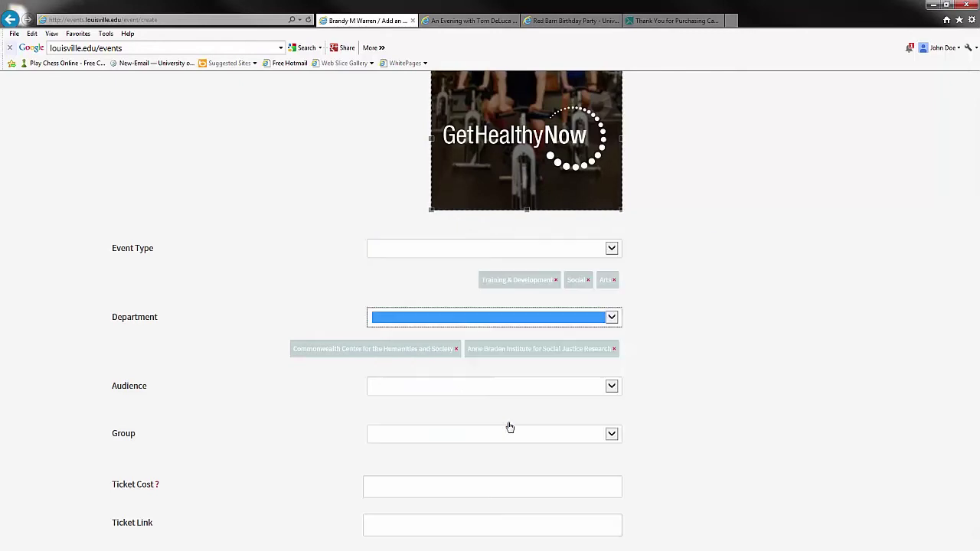
click(593, 389)
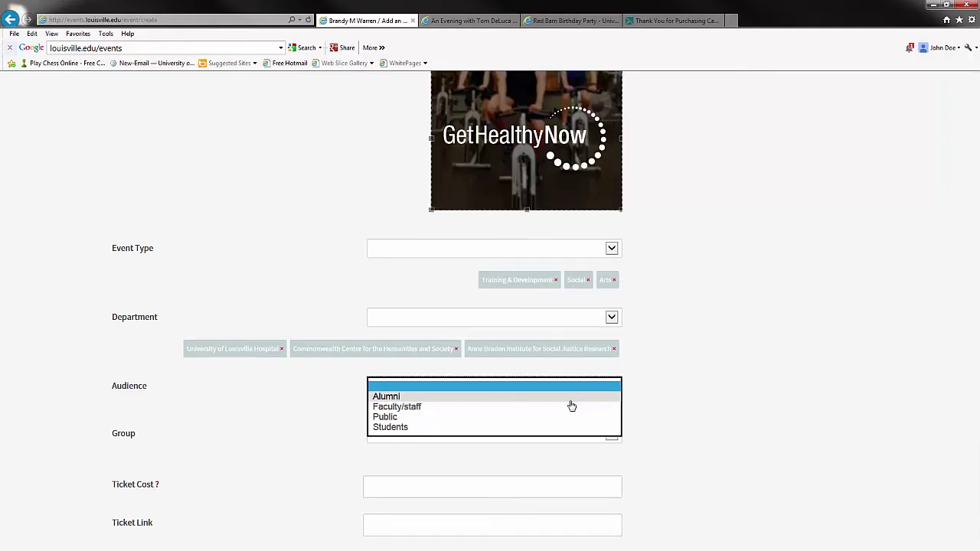
Add Public, Alumni, Faculty/staff and Students to the event's Audience
click(488, 417)
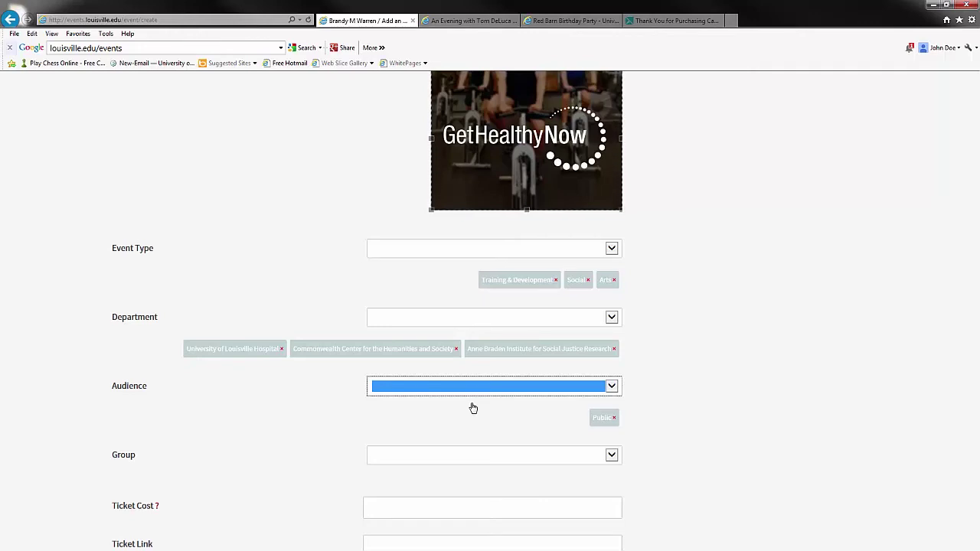
click(474, 392)
click(471, 403)
click(515, 387)
click(492, 407)
click(558, 383)
click(503, 427)
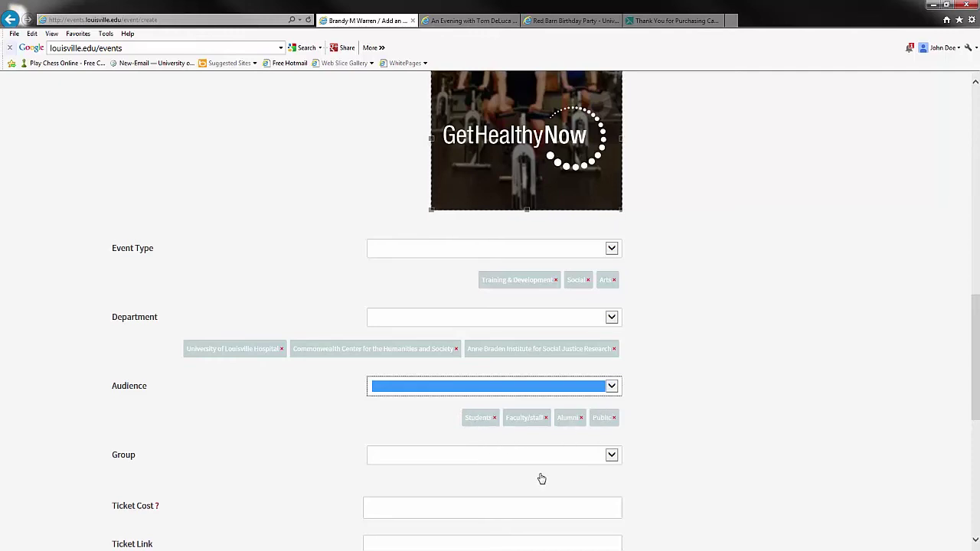
scroll(524, 480, down, 2)
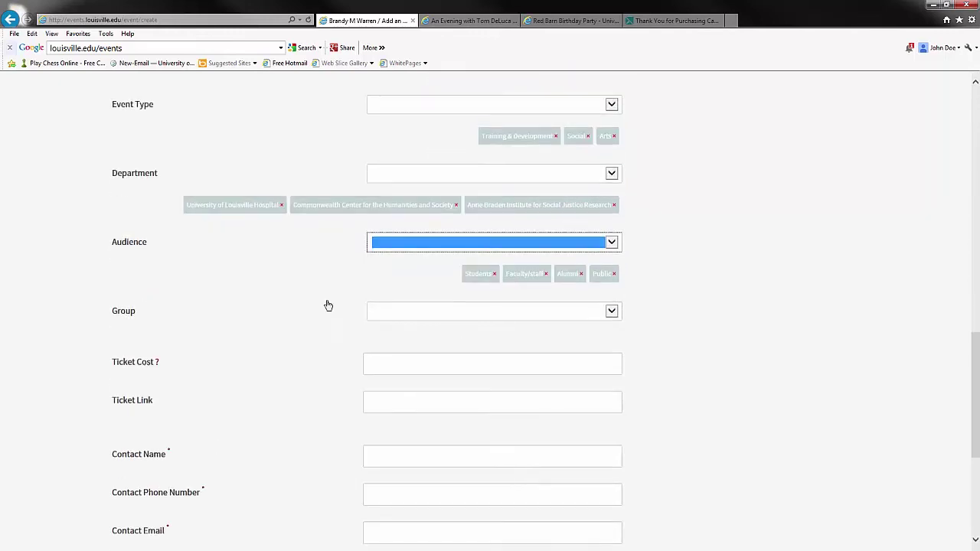
Choose CONECT from the Group list
click(487, 312)
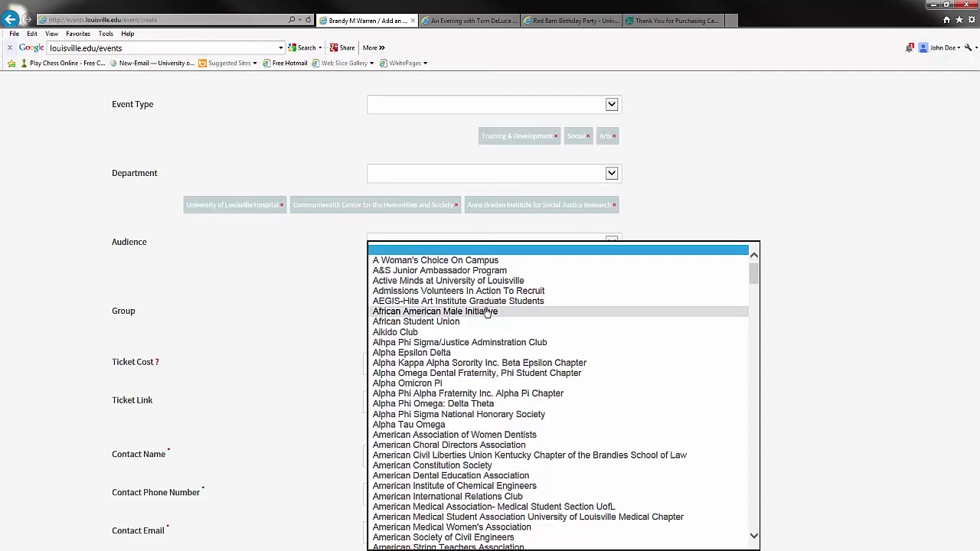
scroll(484, 354, down, 10)
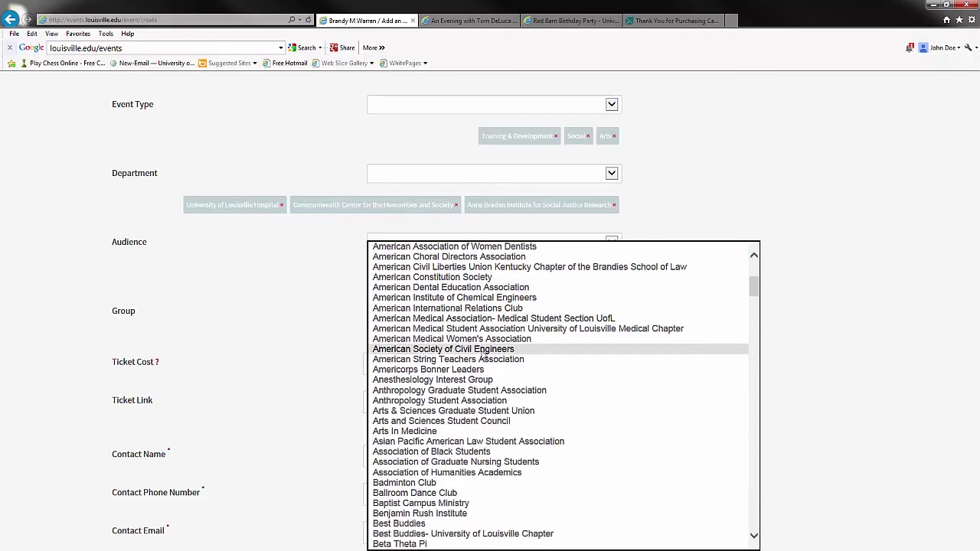
scroll(483, 354, down, 1)
scroll(483, 354, up, 3)
scroll(483, 354, down, 8)
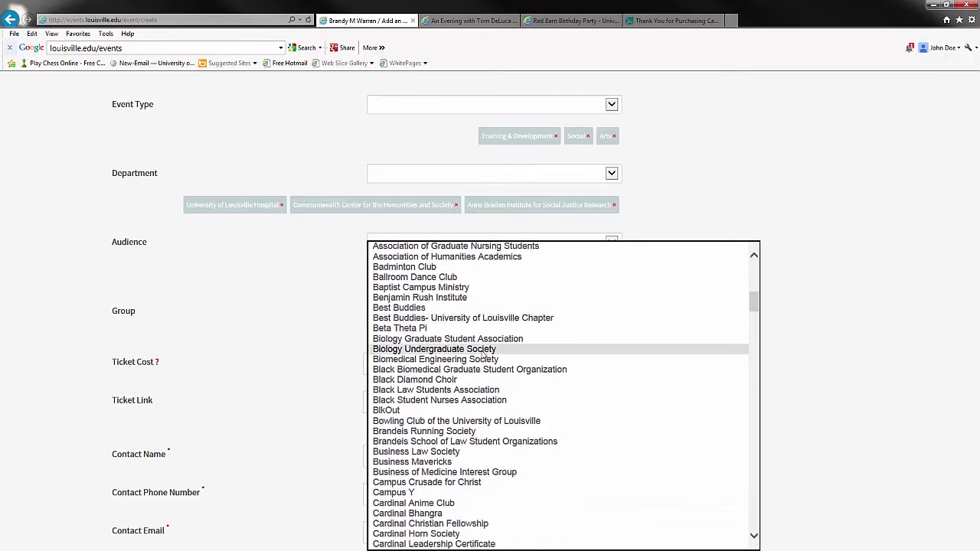
scroll(484, 354, down, 12)
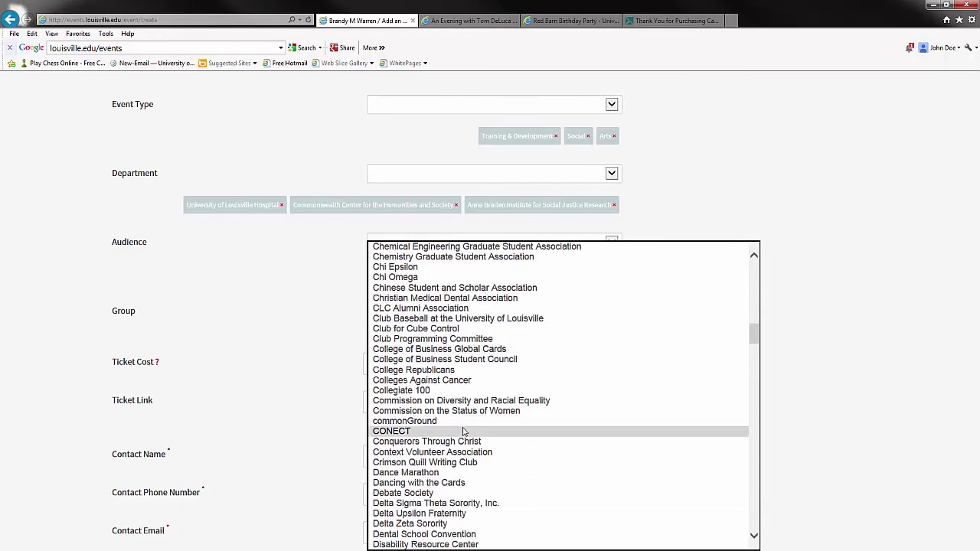
click(469, 431)
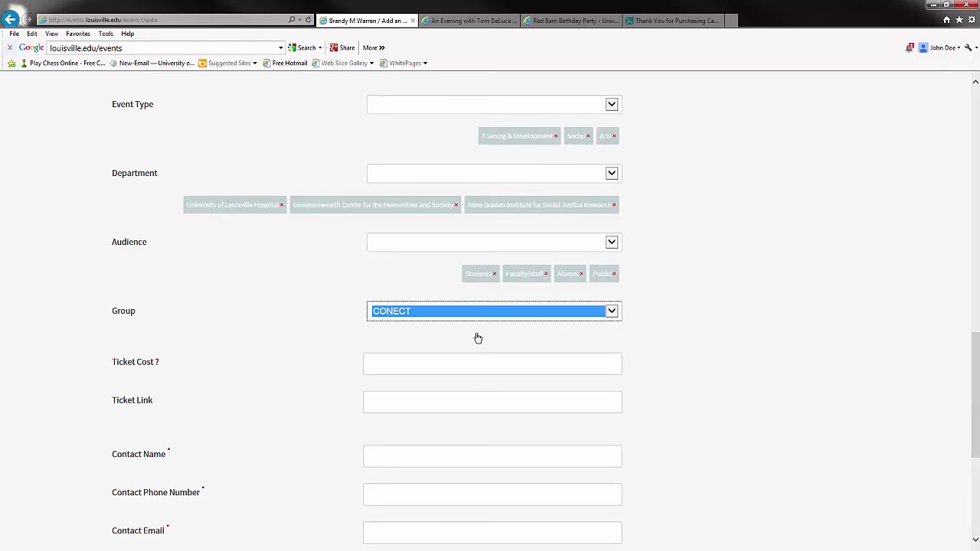
Check the description text, then return down to the ticket cost field
scroll(477, 337, up, 1)
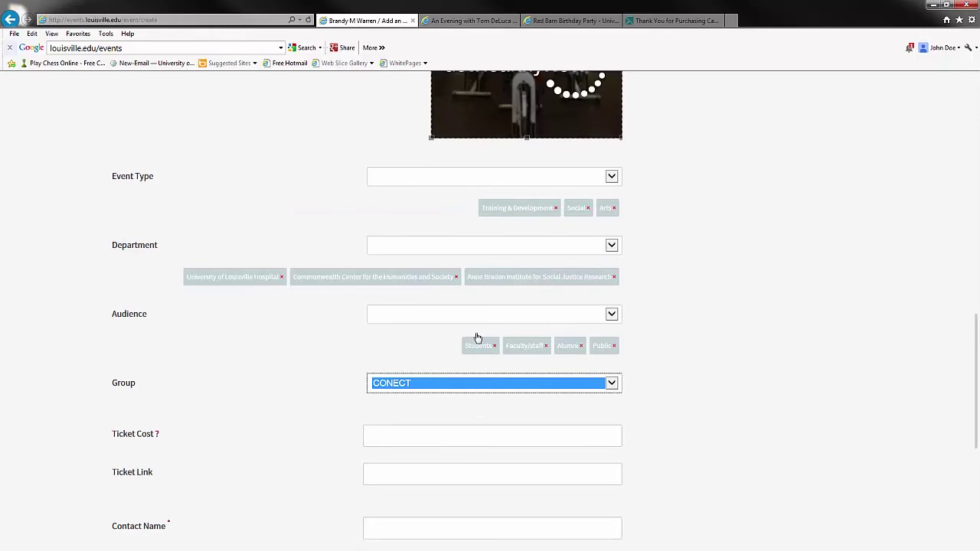
scroll(477, 337, up, 15)
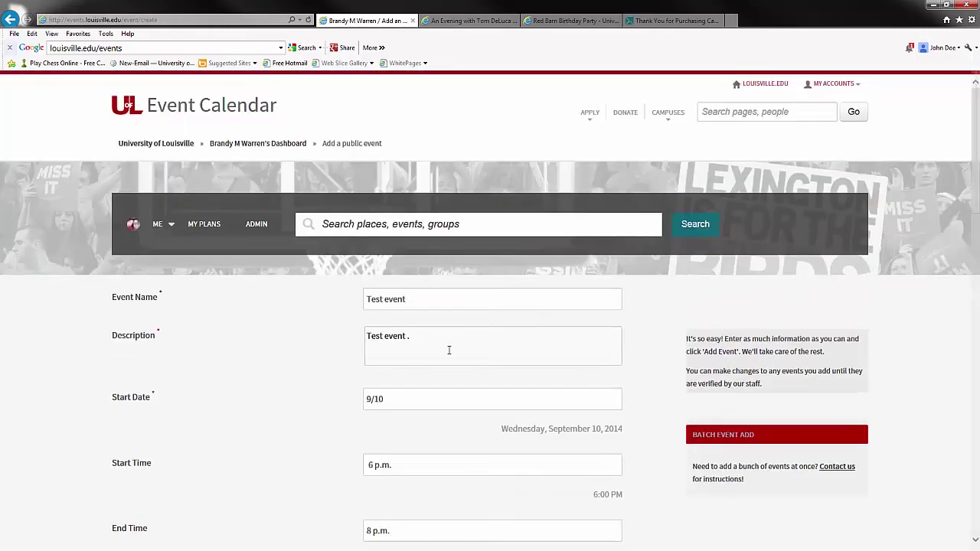
click(449, 350)
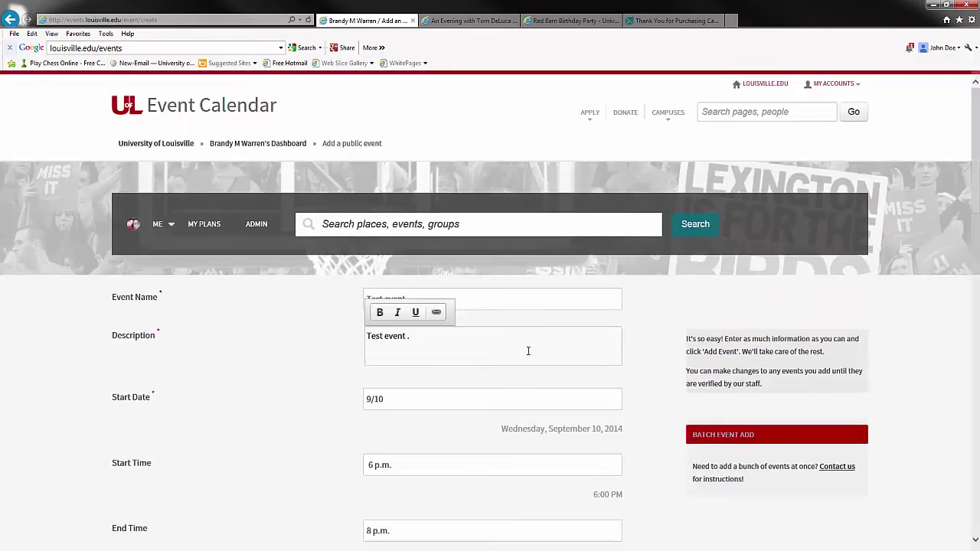
scroll(528, 350, down, 10)
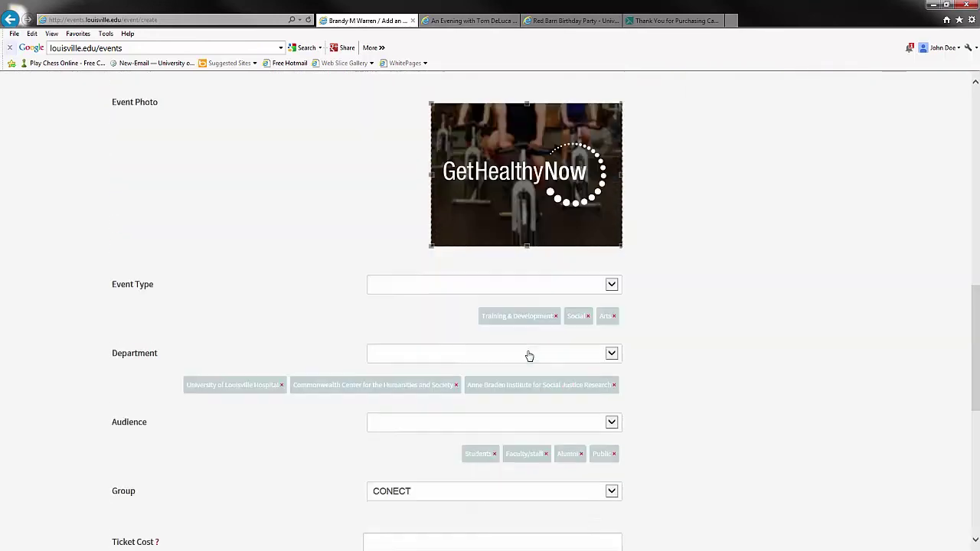
scroll(528, 355, down, 5)
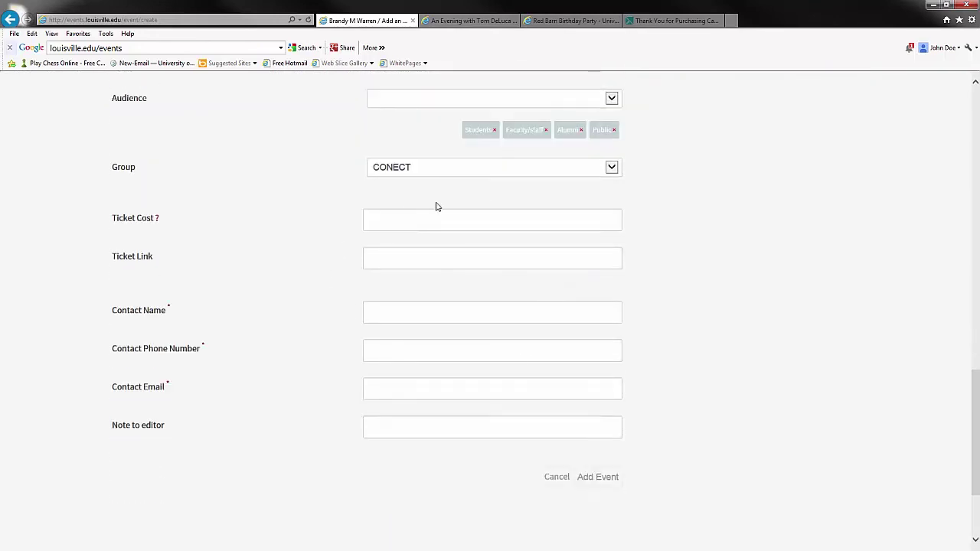
click(444, 217)
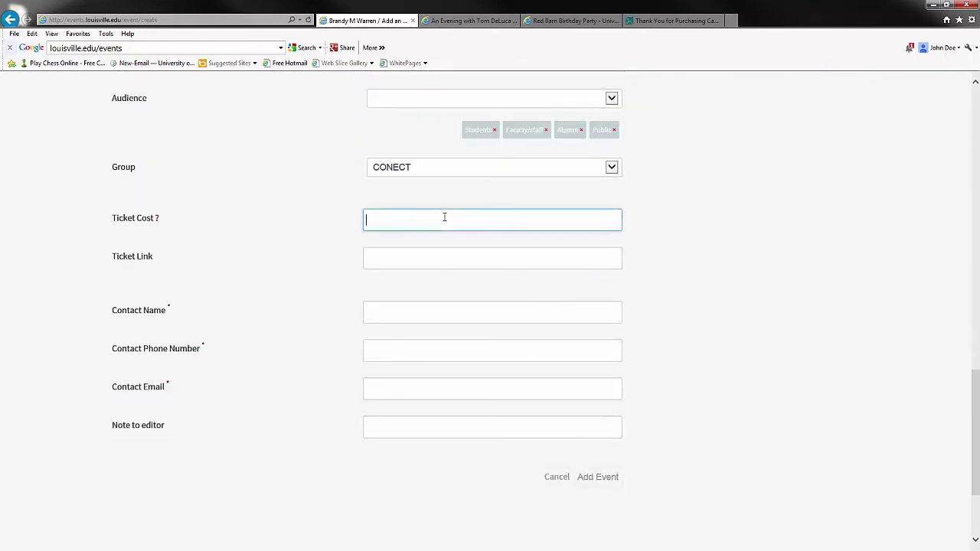
Enter $35 as the ticket cost, clearing and retyping it, and leave Ticket Link empty
text($)
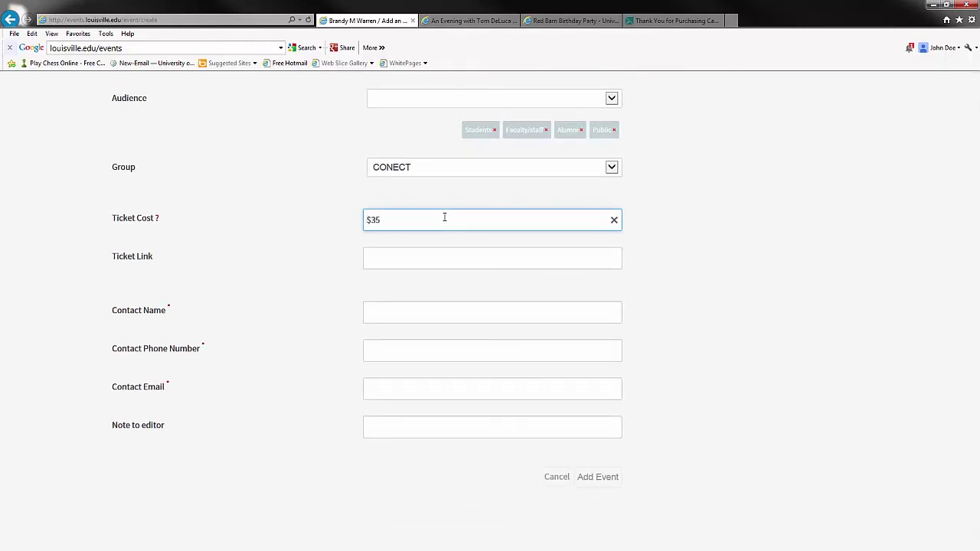
text(35)
click(427, 255)
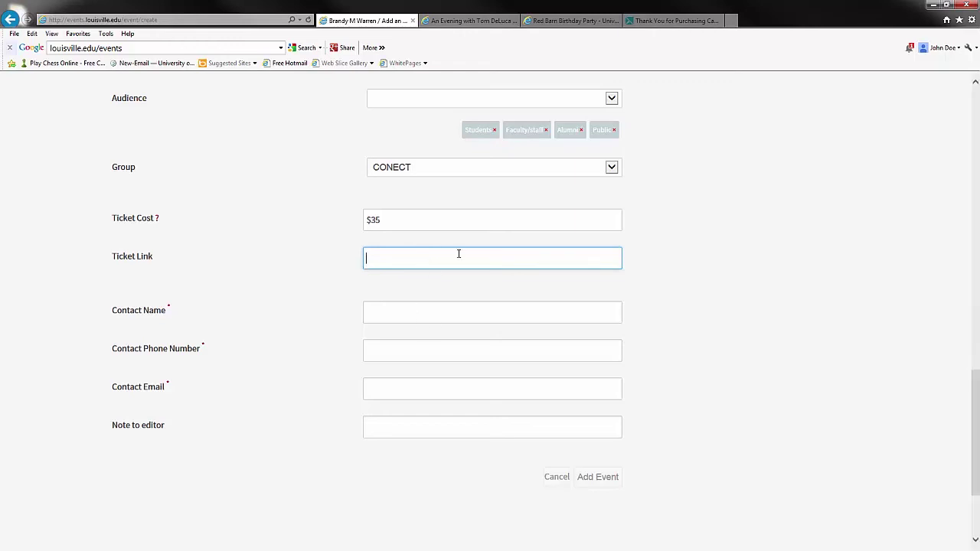
double_click(422, 219)
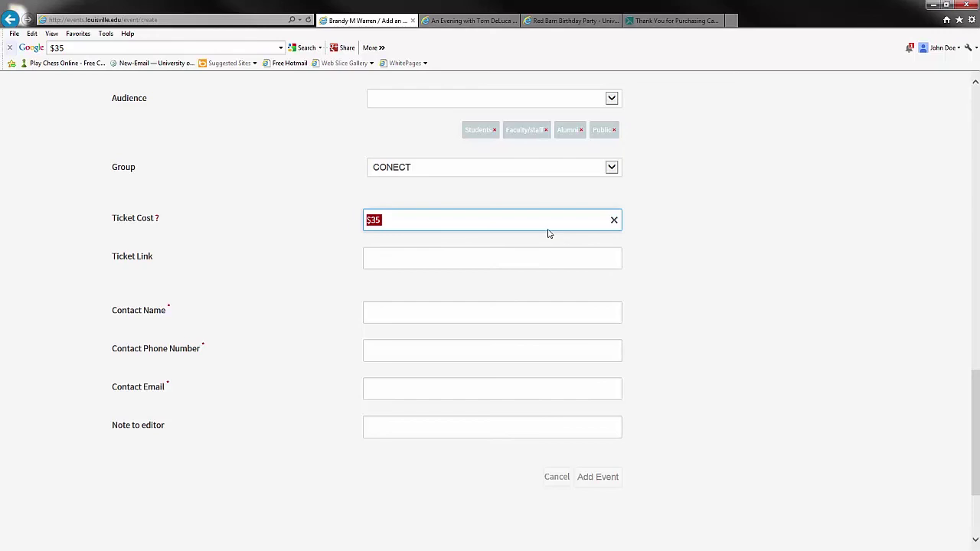
key(BackSpace)
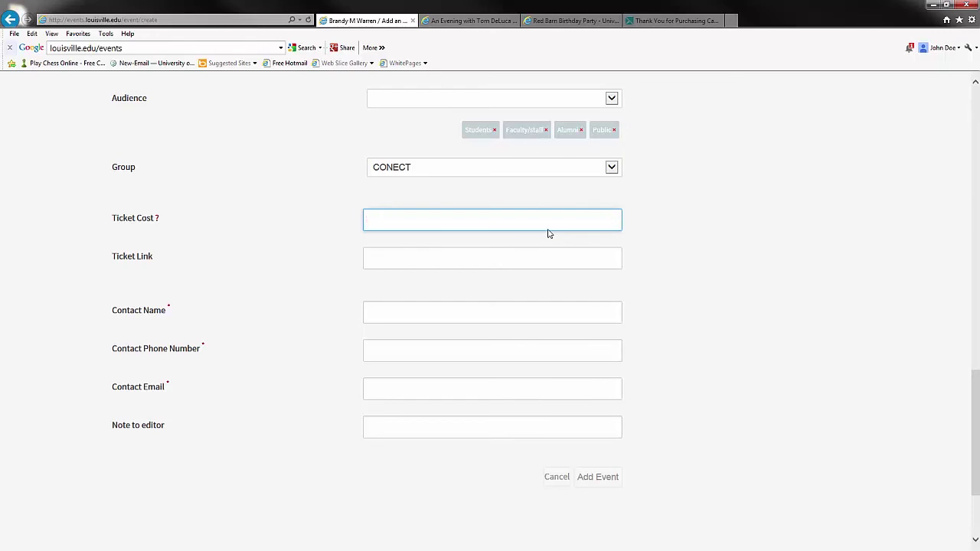
click(519, 261)
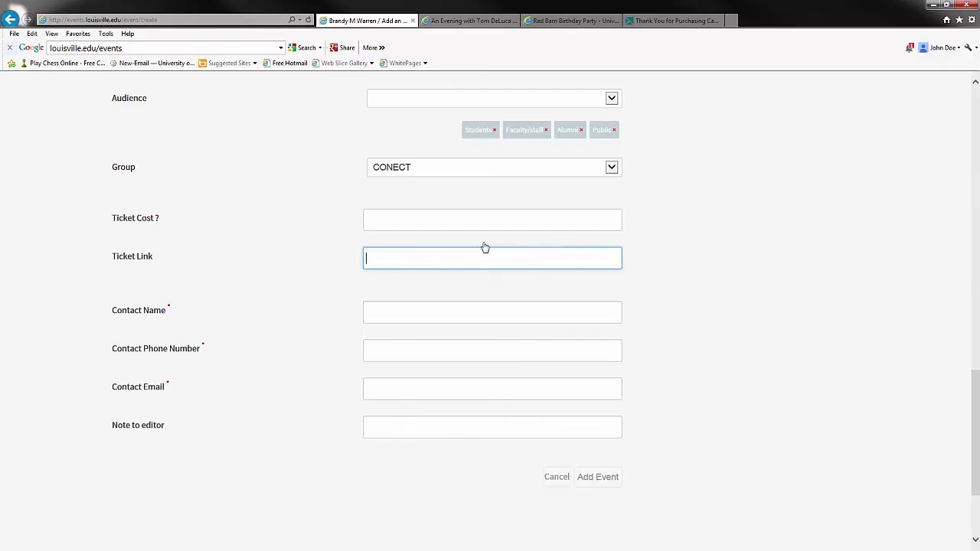
click(496, 221)
text($35)
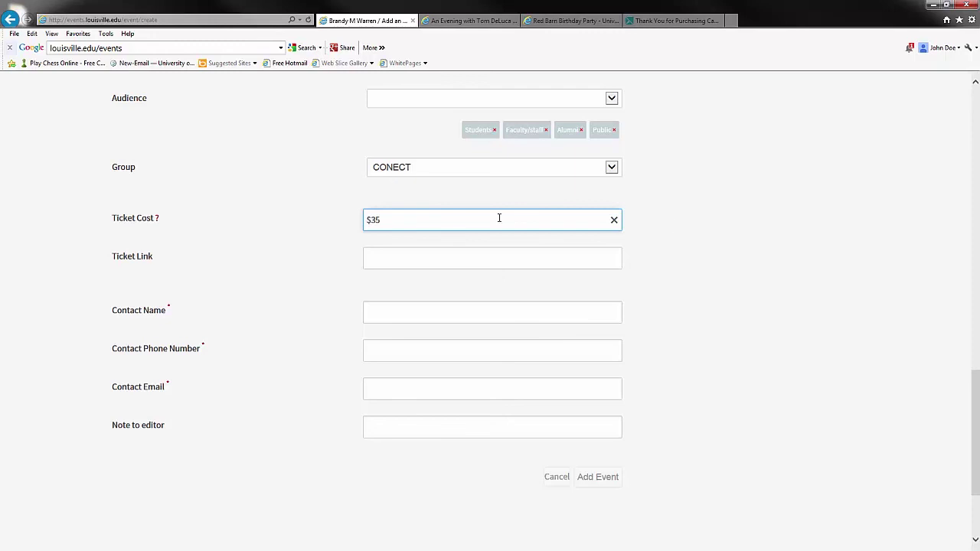
Enter the contact's full name, phone number and university e-mail address, leaving the editor note blank
click(443, 313)
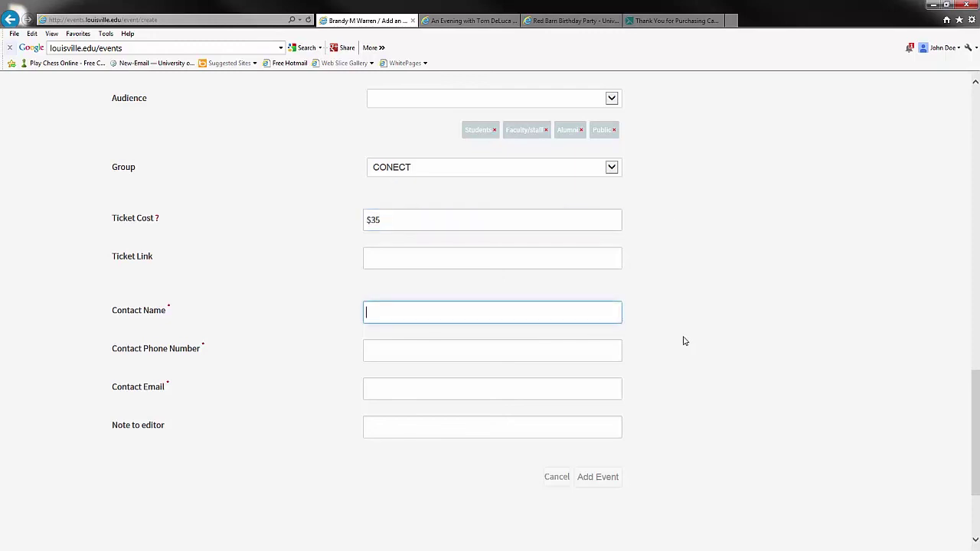
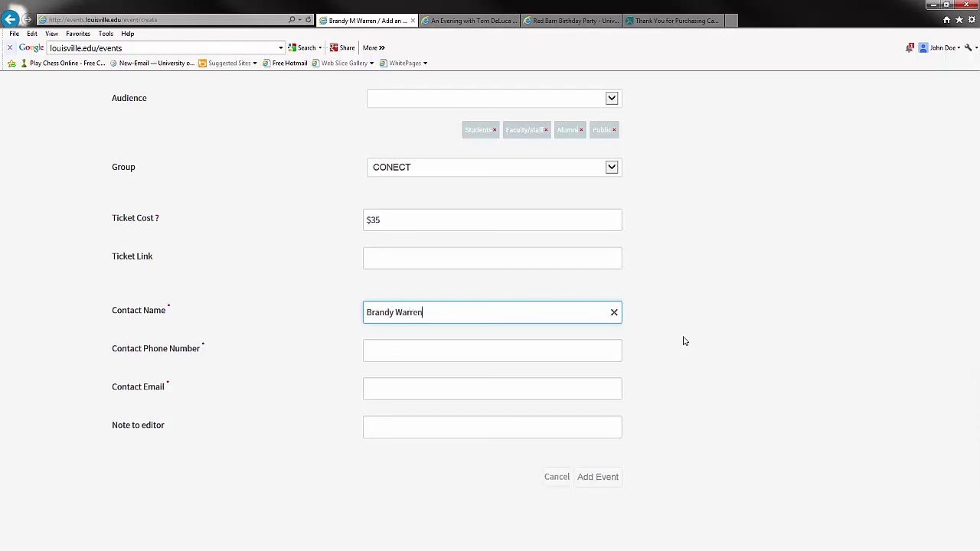
key(Tab)
text(852-8025)
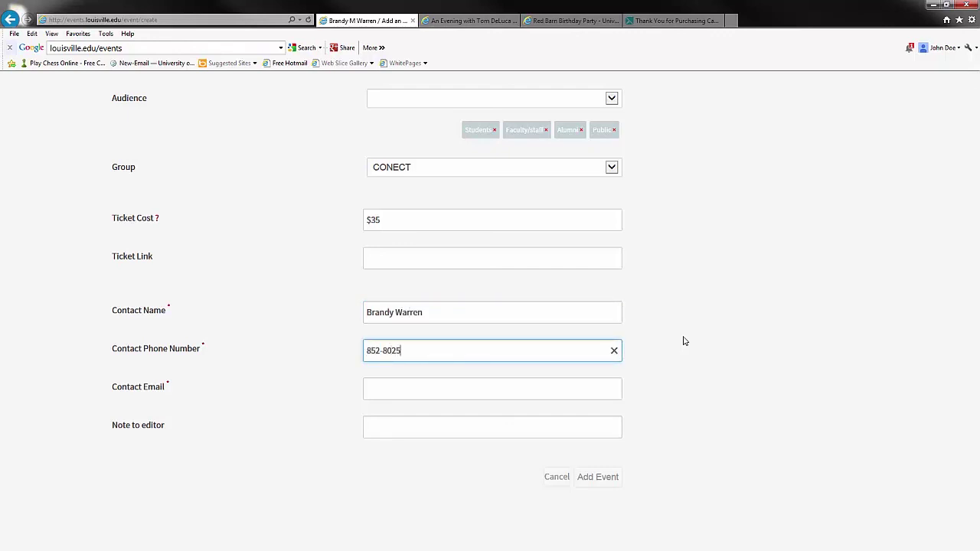
click(523, 385)
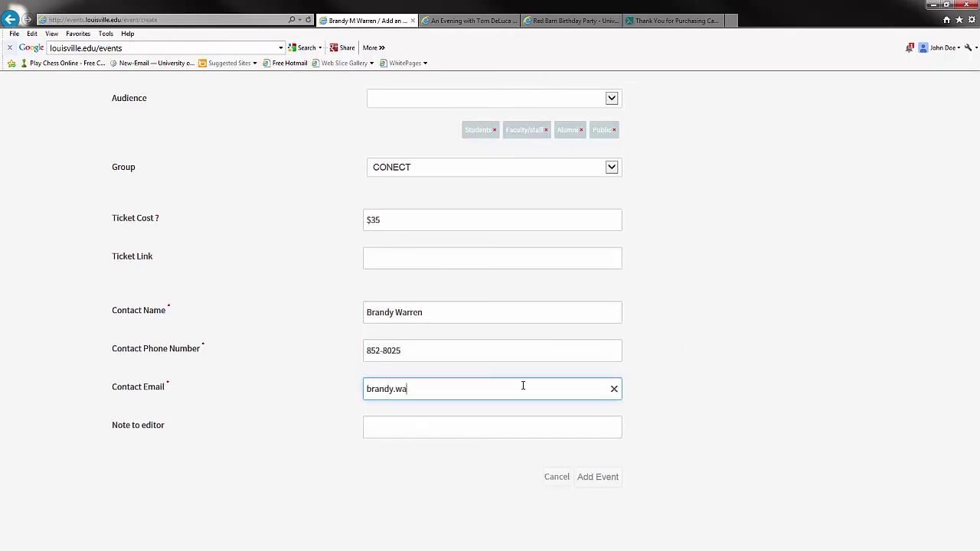
click(507, 421)
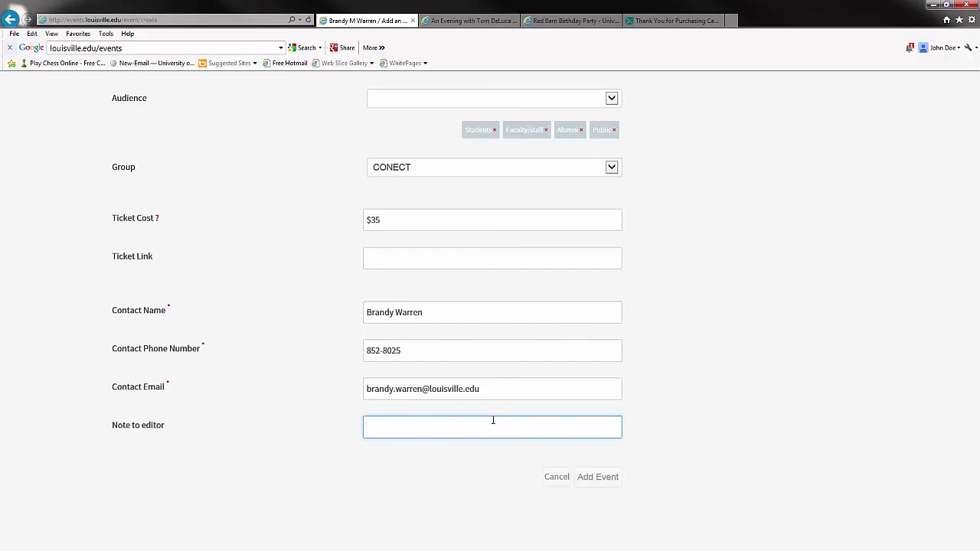
scroll(494, 420, up, 4)
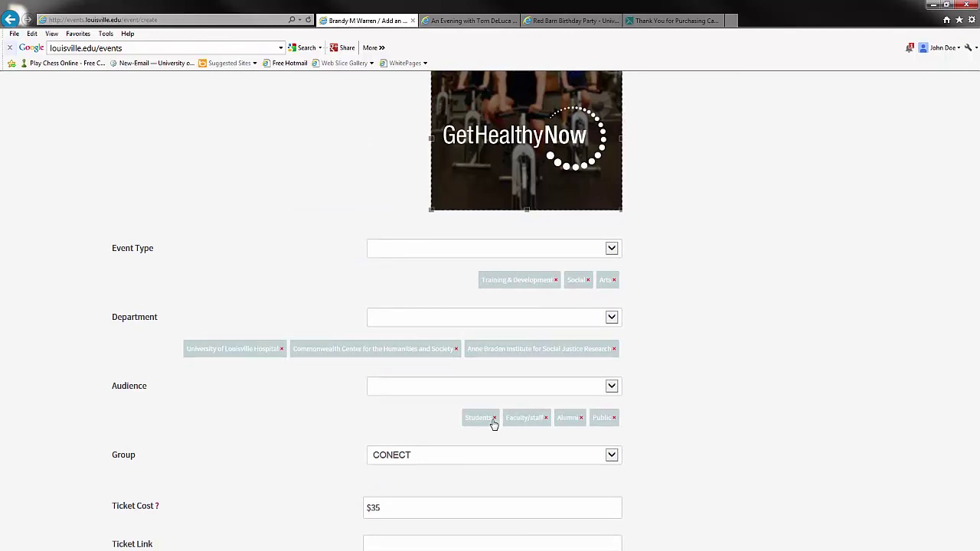
Submit 'Test event' with the Add Event button at the bottom of the form
scroll(319, 438, down, 4)
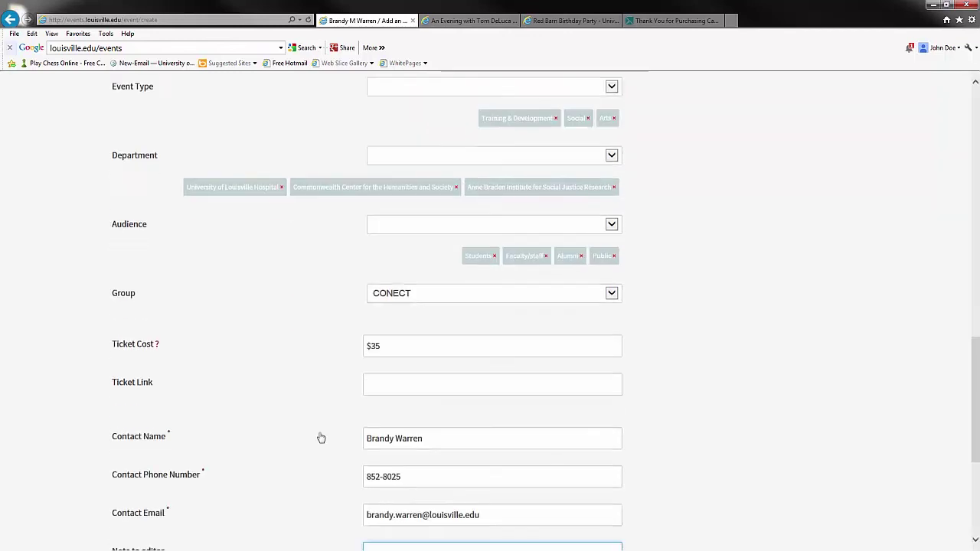
scroll(319, 437, down, 1)
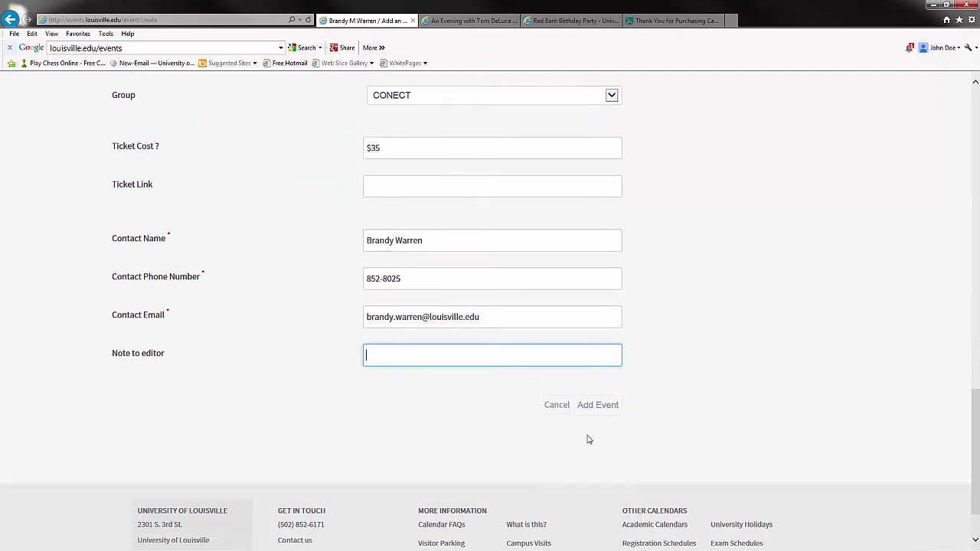
click(611, 407)
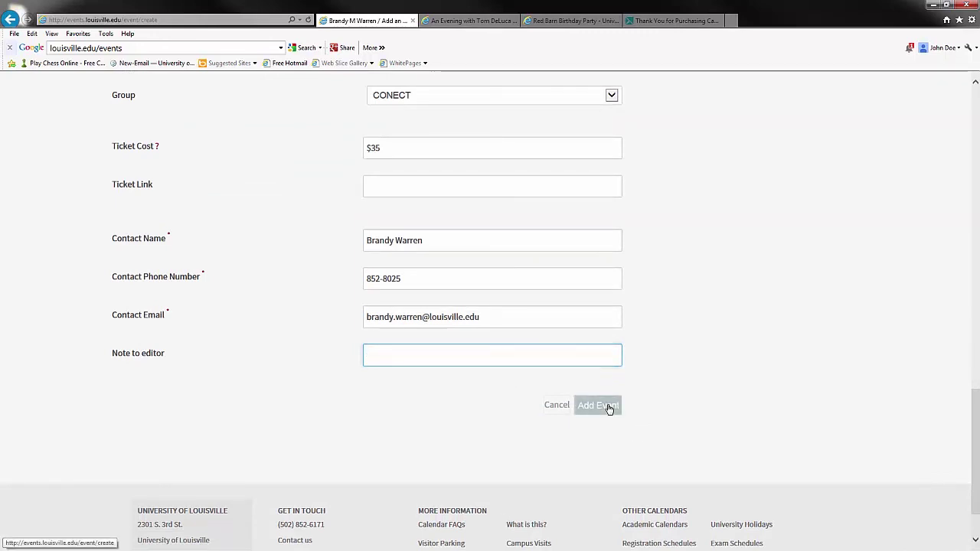